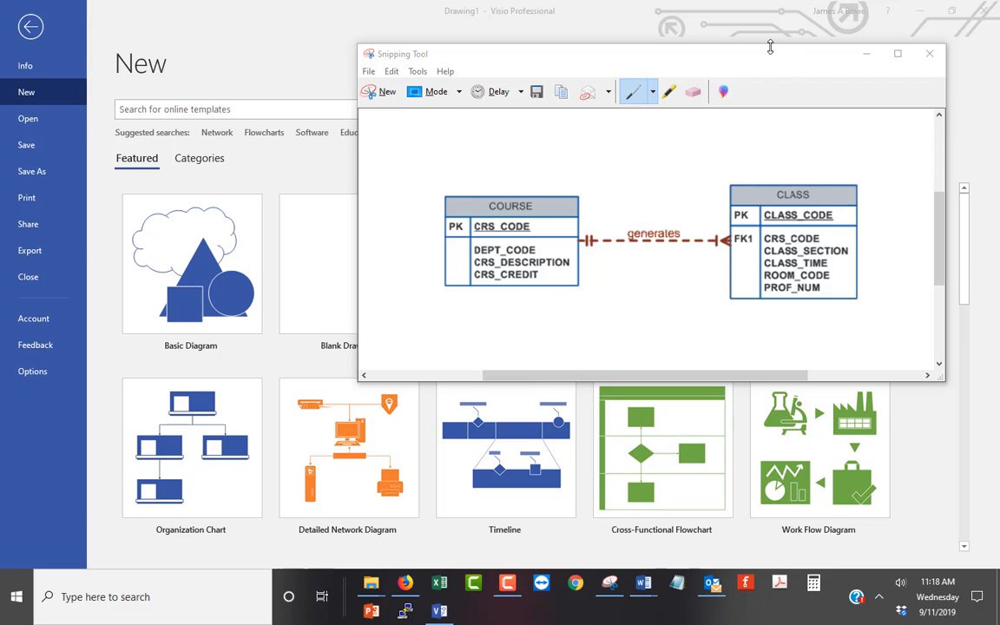
# Step: Move the Snipping Tool window with the reference diagram aside and minimize it
pyautogui.moveTo(700, 58); pyautogui.dragTo(499, 47)
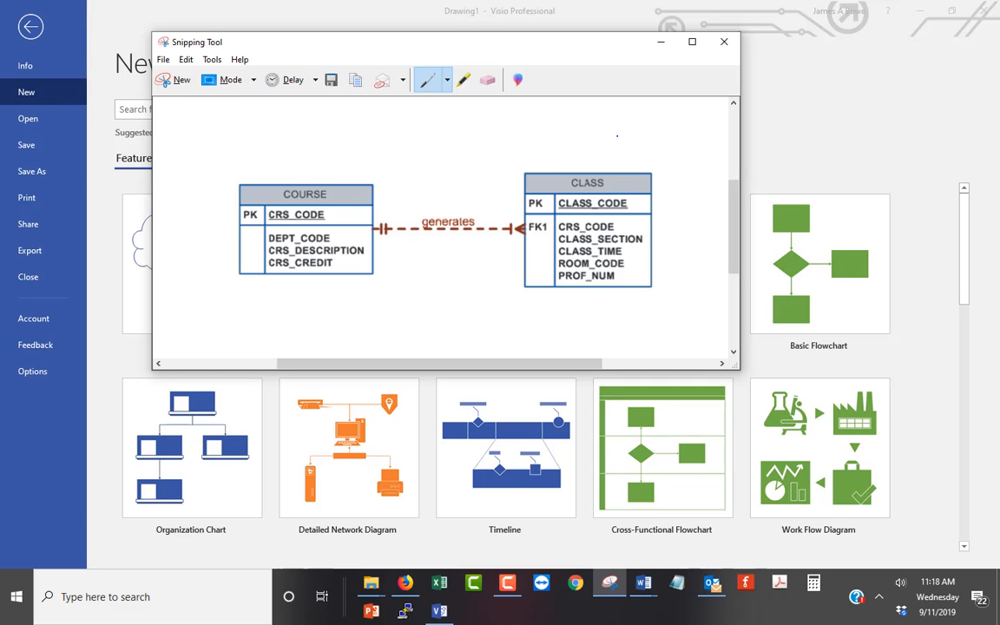
pyautogui.click(661, 44)
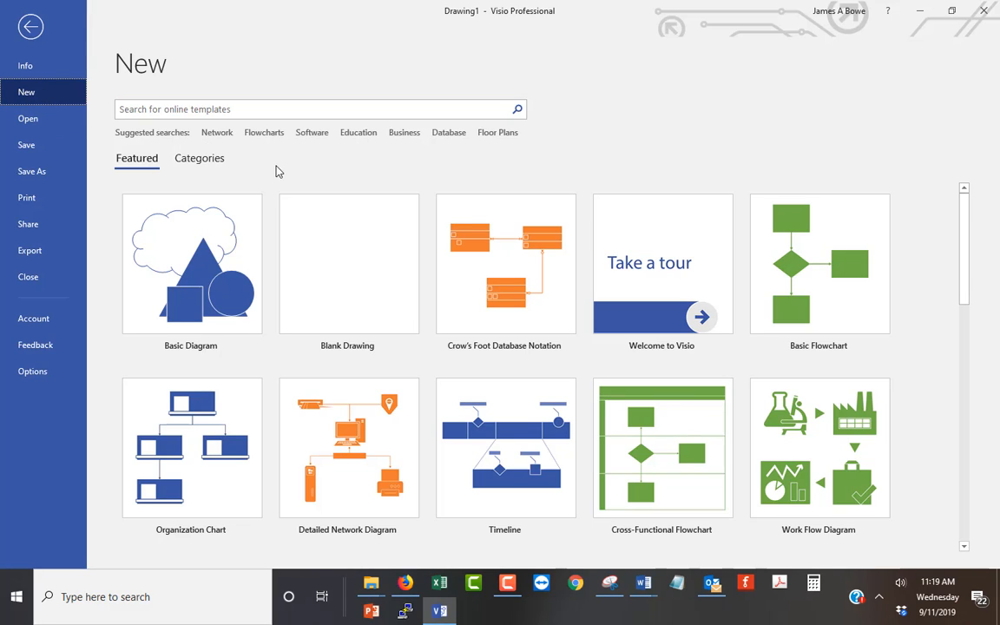
# Step: Search the templates for "entity relationship diagram" and create a Crow's Foot Database Notation drawing in US units
pyautogui.click(243, 109)
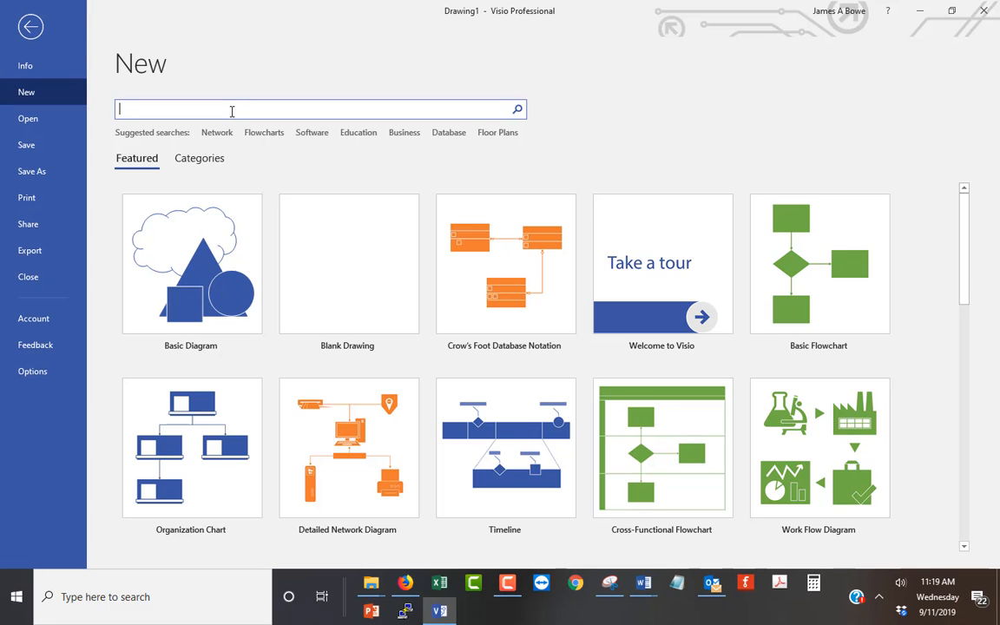
pyautogui.write('entity relationship diagram')
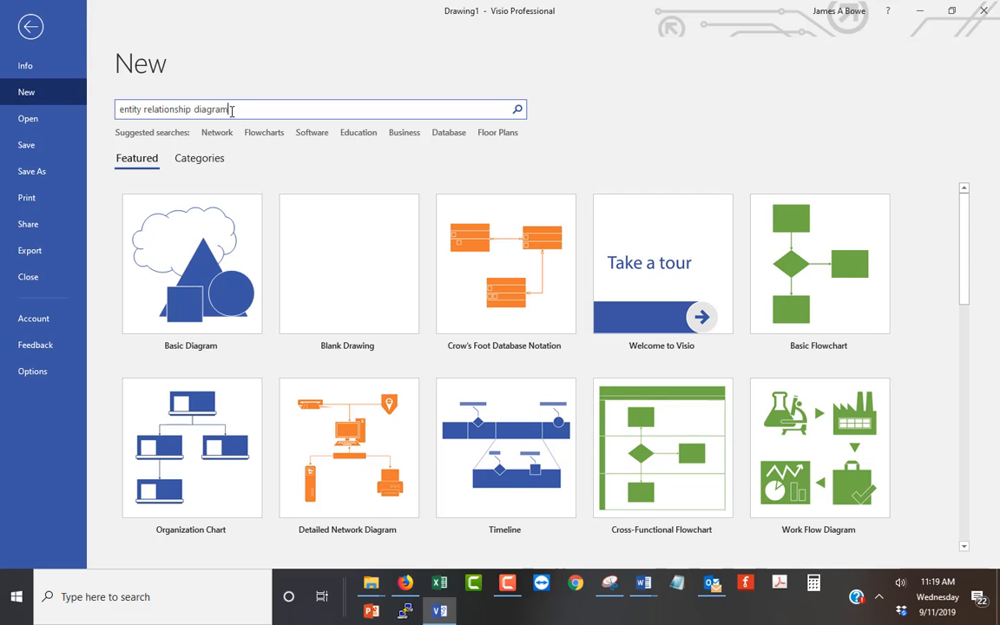
pyautogui.press('Return')
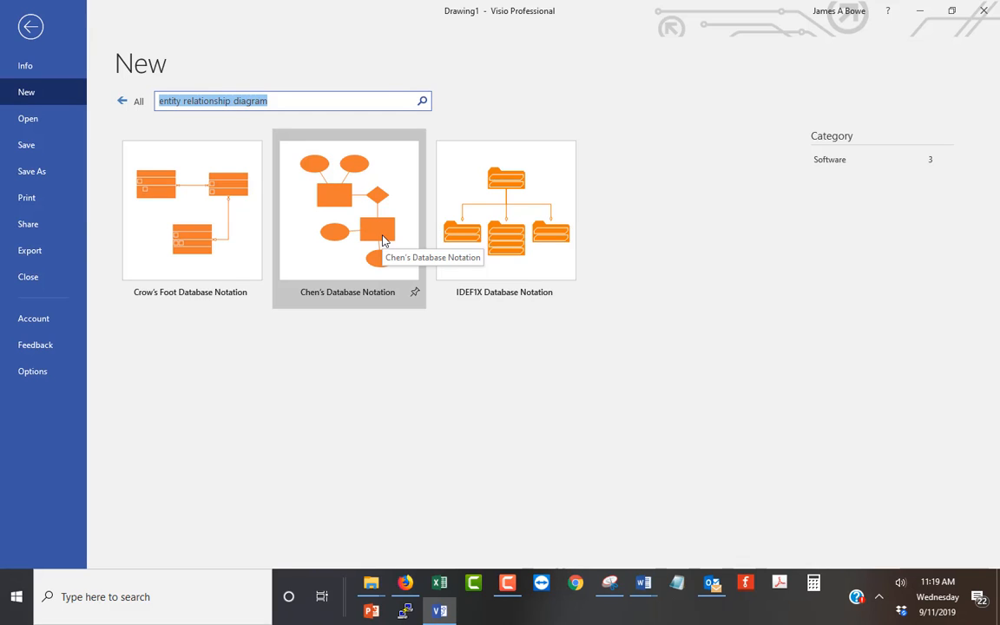
pyautogui.click(229, 230)
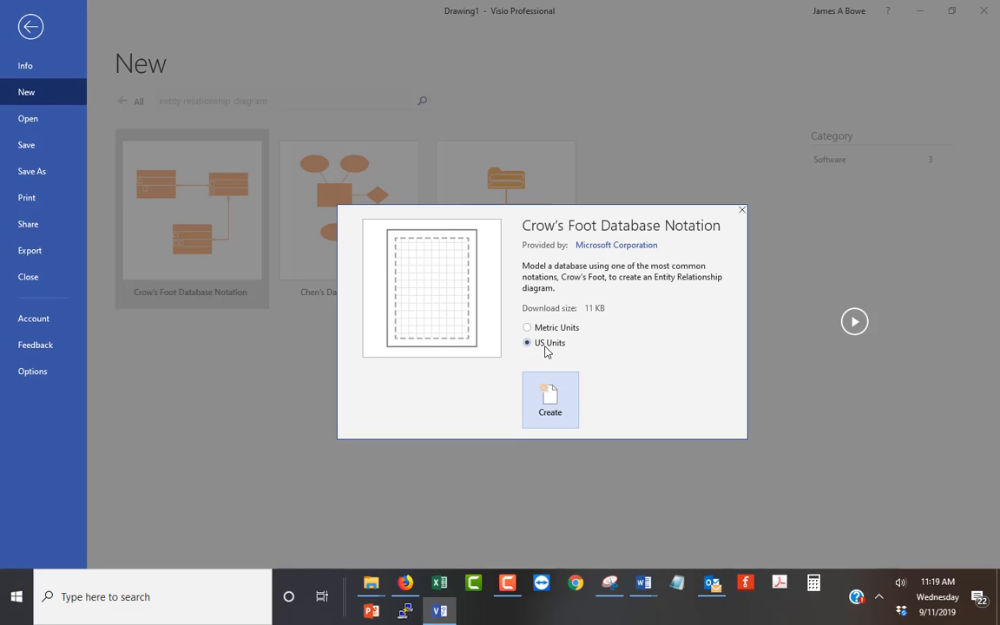
pyautogui.click(547, 399)
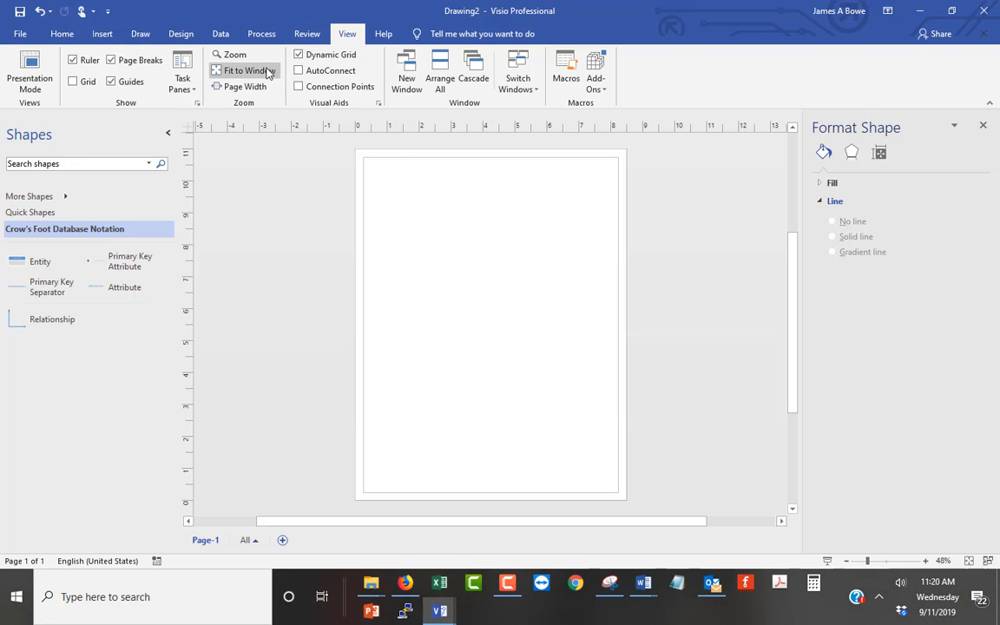
# Step: Set the page magnification to 100% (Actual size) and show the upper part of the page
pyautogui.click(230, 54)
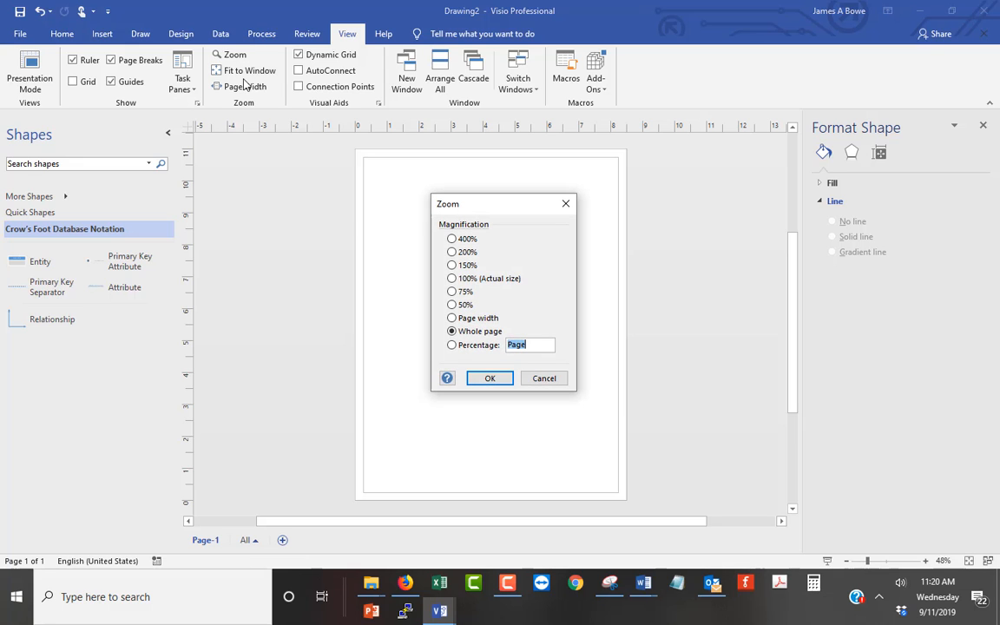
pyautogui.click(454, 279)
pyautogui.click(475, 382)
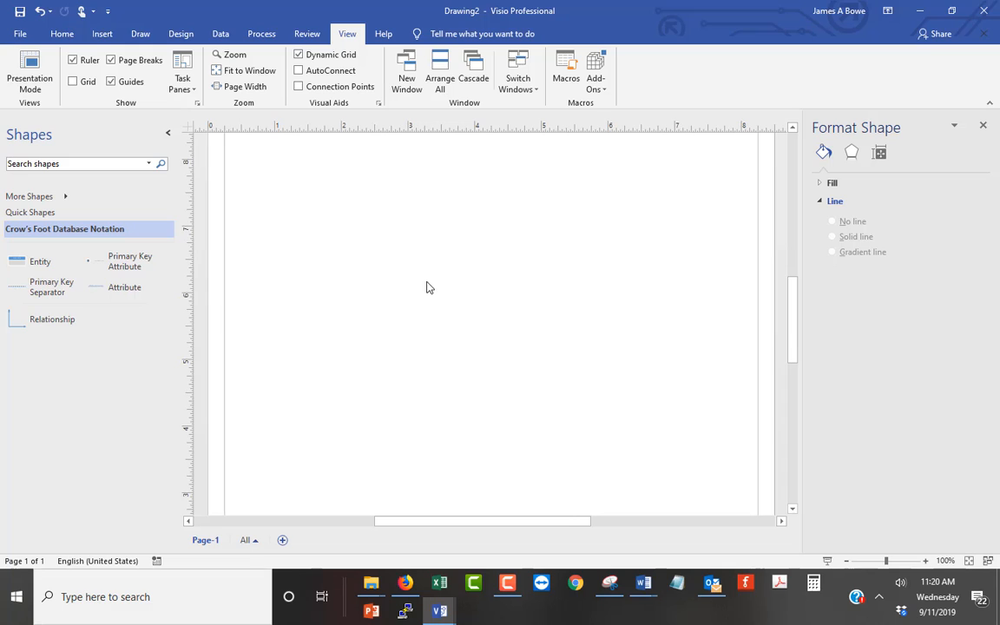
pyautogui.scroll(2, 436, 296)
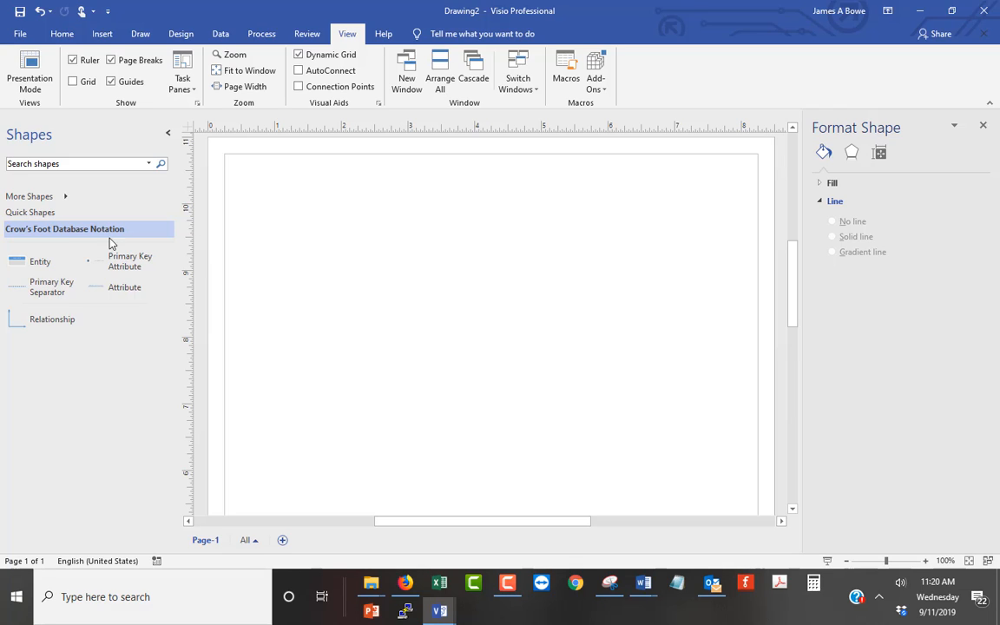
# Step: Place an Entity shape in the page's upper-left area and name it COURSE
pyautogui.moveTo(43, 262); pyautogui.dragTo(320, 205)
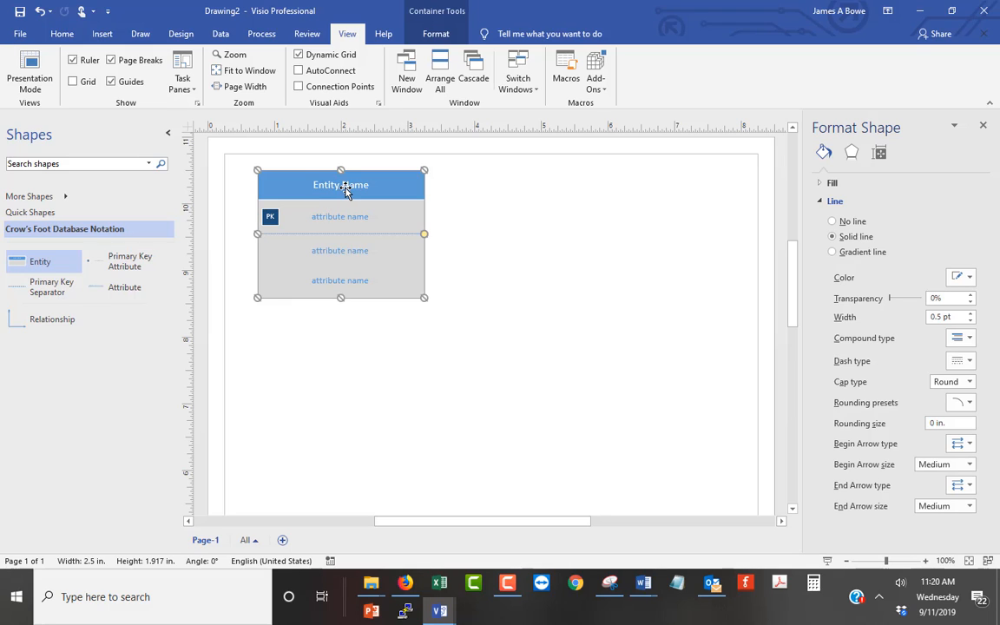
pyautogui.doubleClick(345, 189)
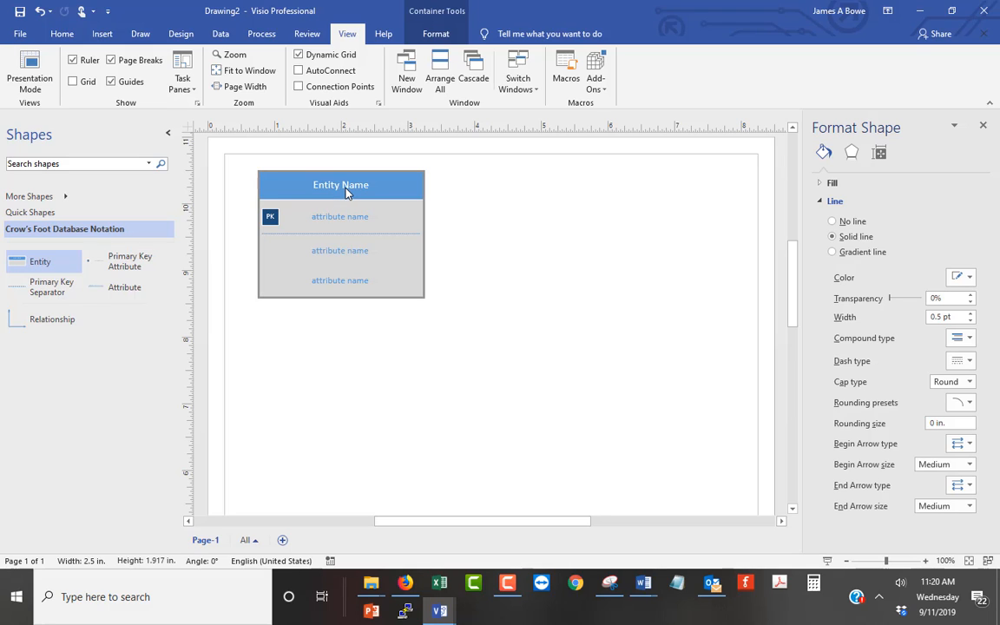
pyautogui.doubleClick(345, 191)
pyautogui.write('COURSE')
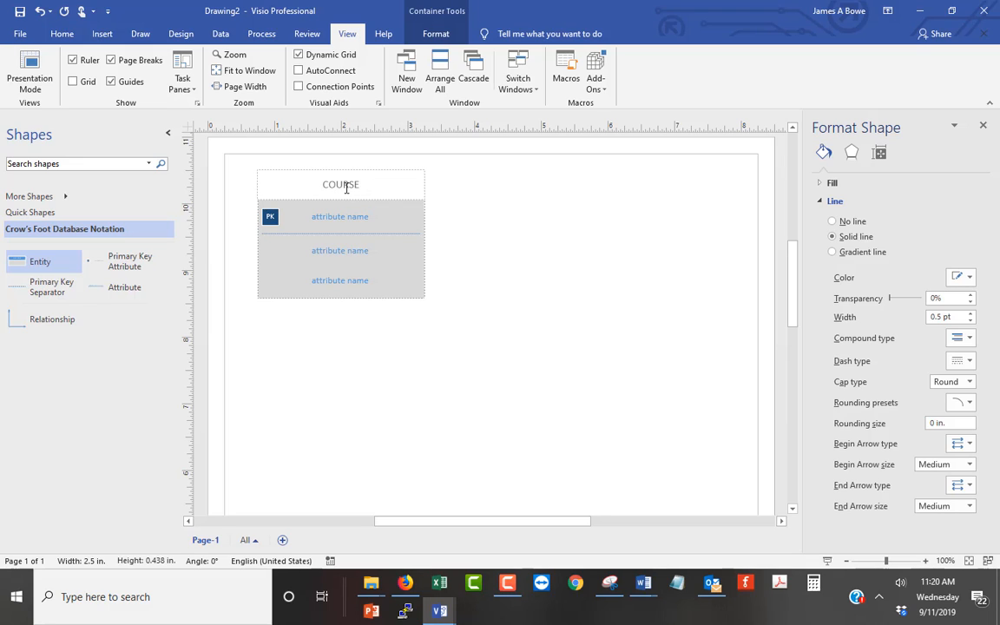
pyautogui.click(345, 225)
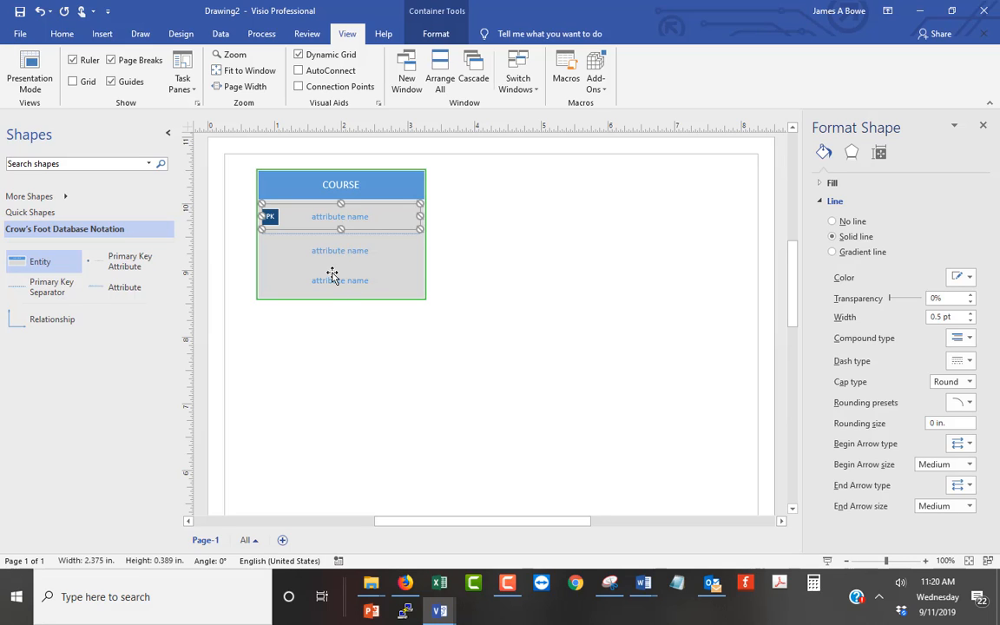
# Step: Rename the primary key attribute of the COURSE entity as CRS_CODE
pyautogui.click(344, 222)
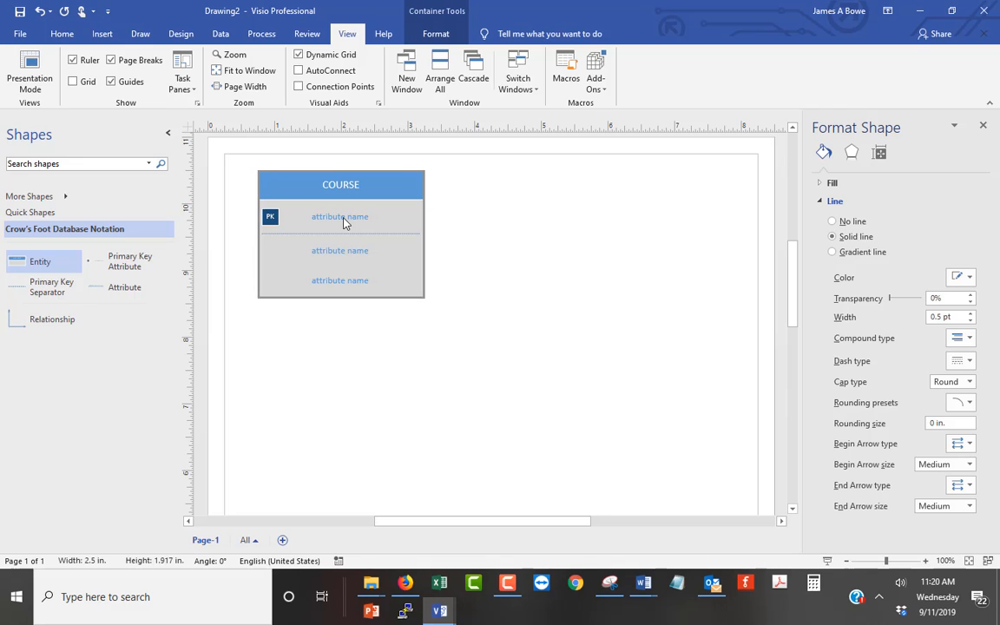
pyautogui.click(344, 222)
pyautogui.click(344, 222)
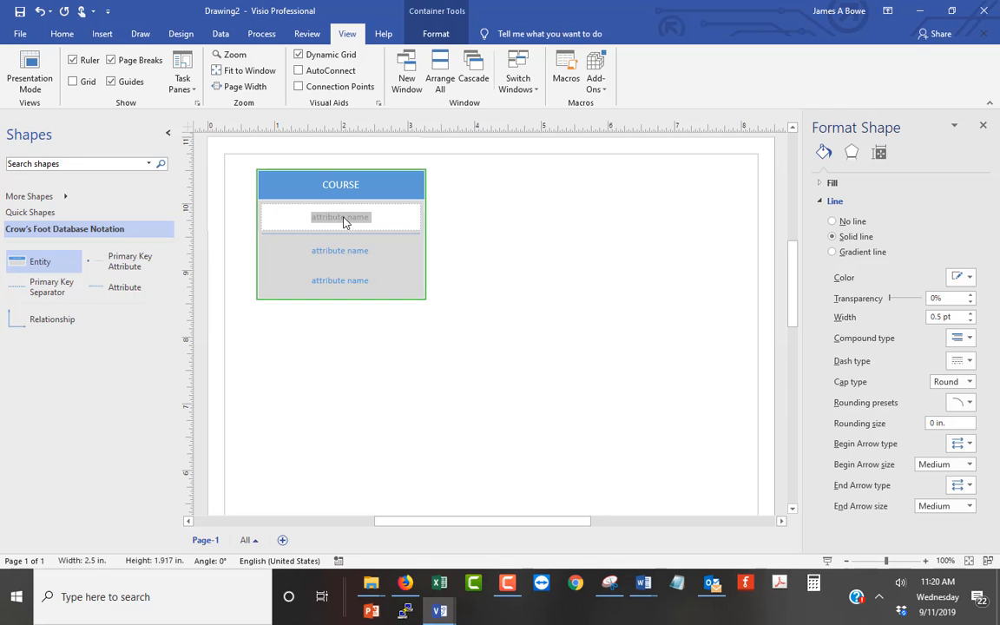
pyautogui.write('CRS')
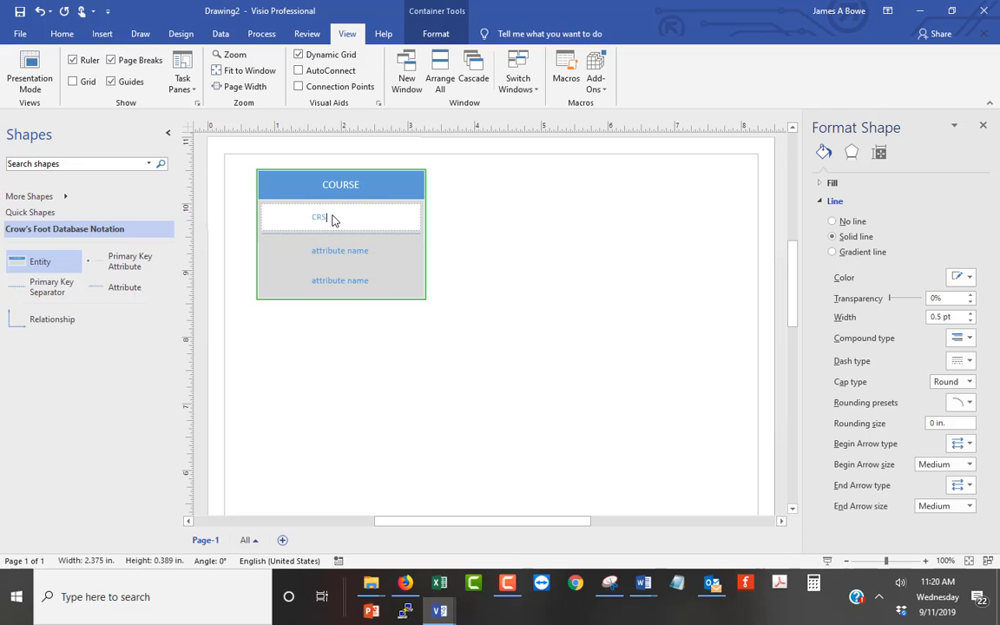
pyautogui.write('_IODE')
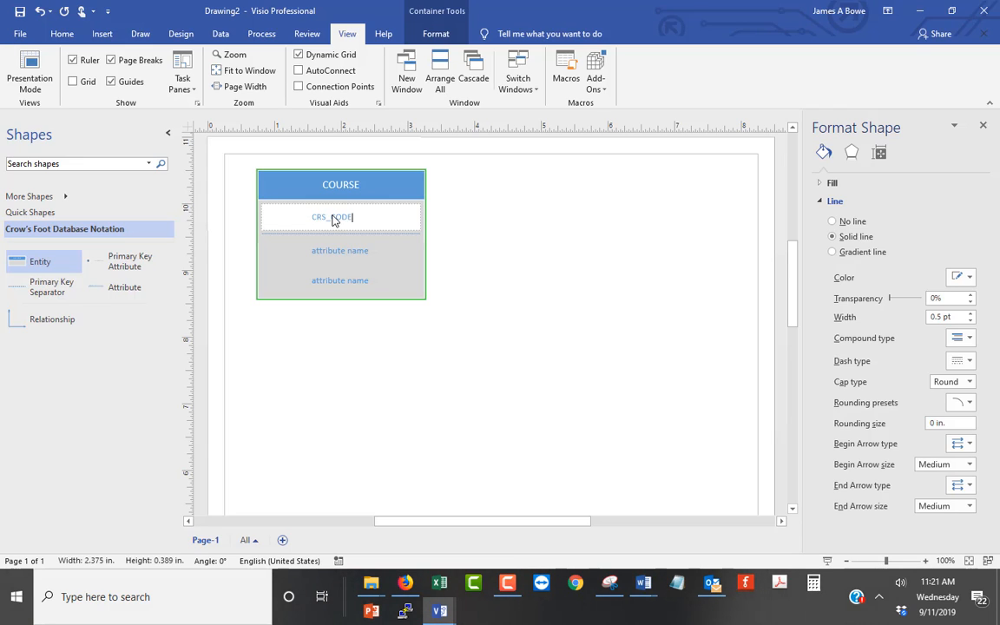
pyautogui.press('Return')
pyautogui.press('BackSpace')
# Step: Rename the first attribute below the COURSE entity's key separator as DEPT_CODE
pyautogui.click(343, 252)
pyautogui.write('DE')
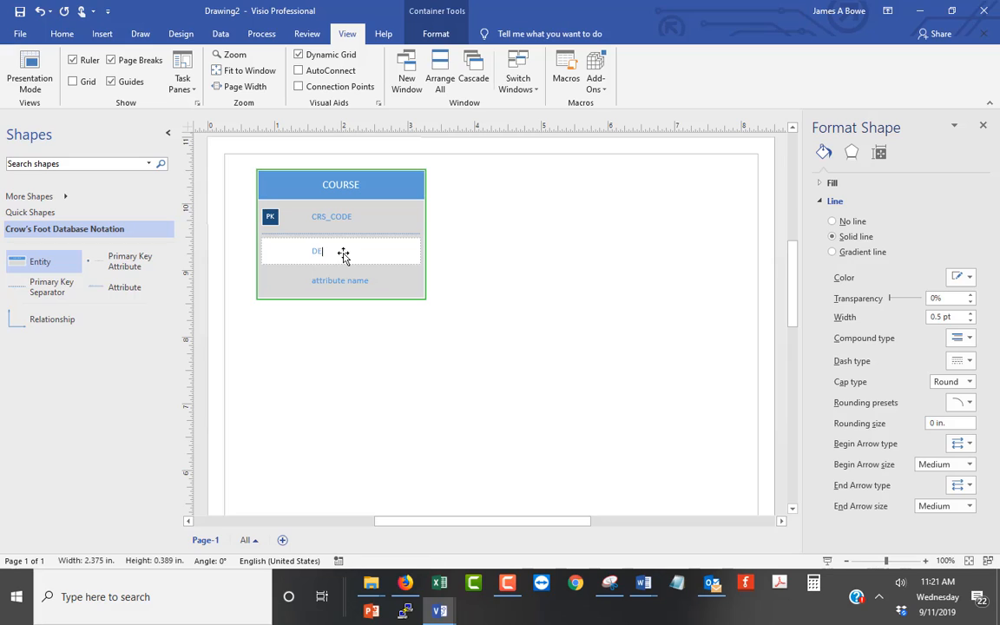
pyautogui.write('PT_CODE')
pyautogui.click(346, 282)
pyautogui.click(345, 282)
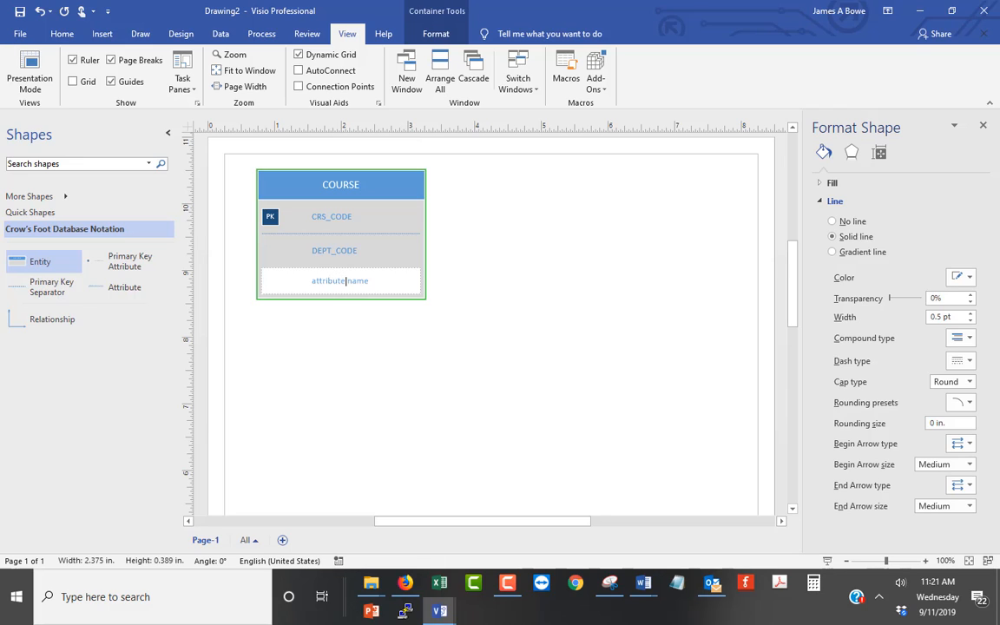
pyautogui.doubleClick(358, 282)
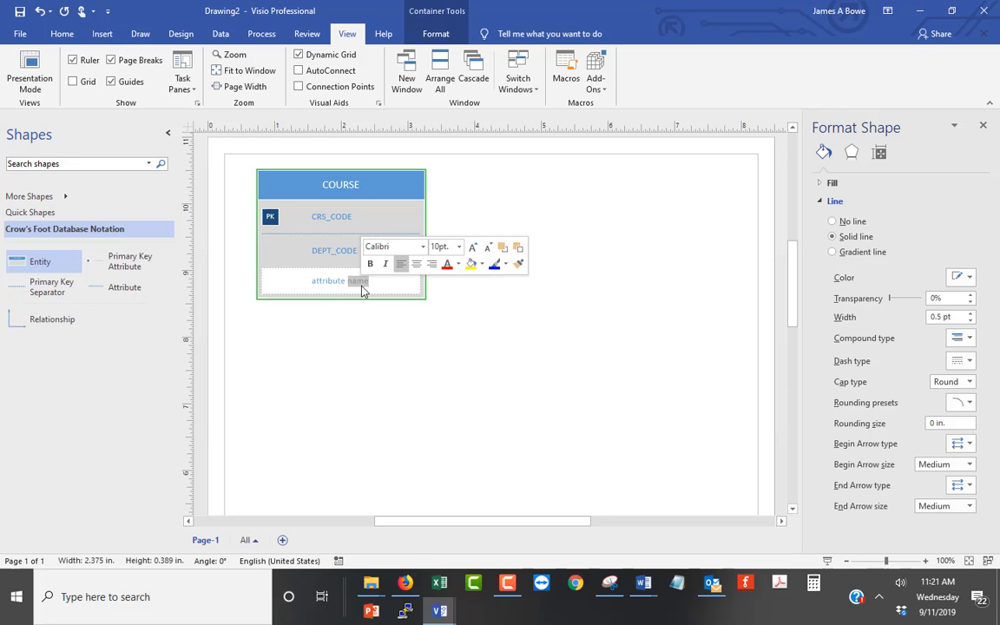
pyautogui.doubleClick(328, 280)
pyautogui.click(350, 340)
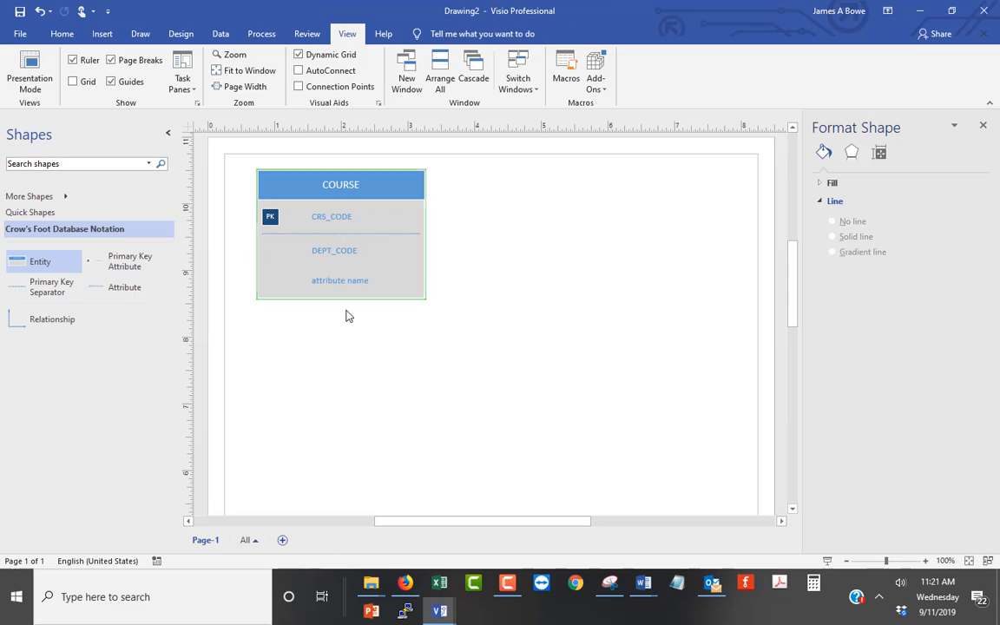
# Step: Rename the last attribute of the COURSE entity as CRS_DESCRIPTION
pyautogui.click(326, 280)
pyautogui.doubleClick(327, 280)
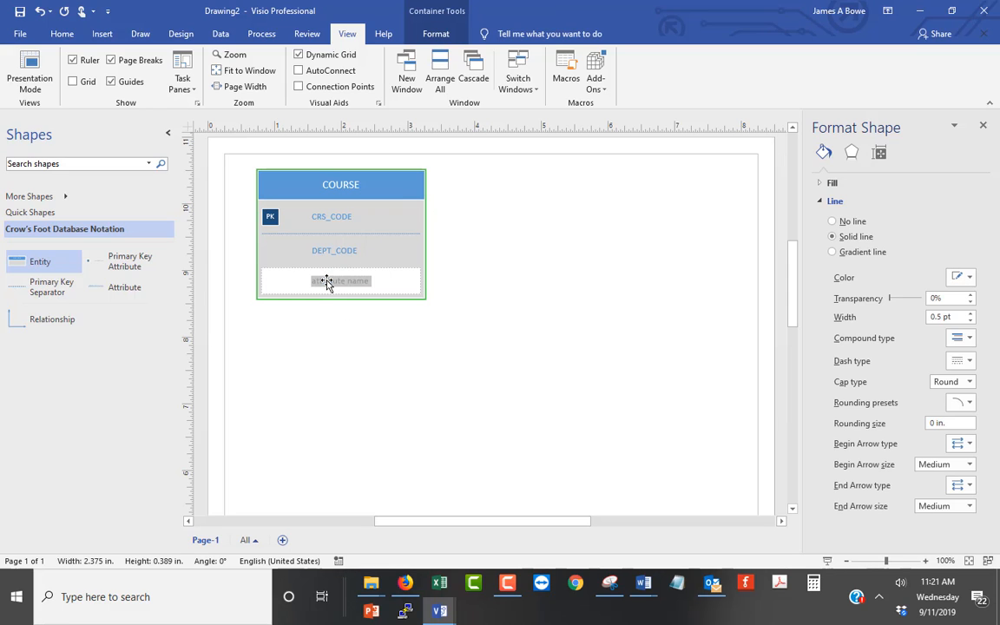
pyautogui.write('CRS_DESCRIPTION')
pyautogui.press('Escape')
pyautogui.click(352, 345)
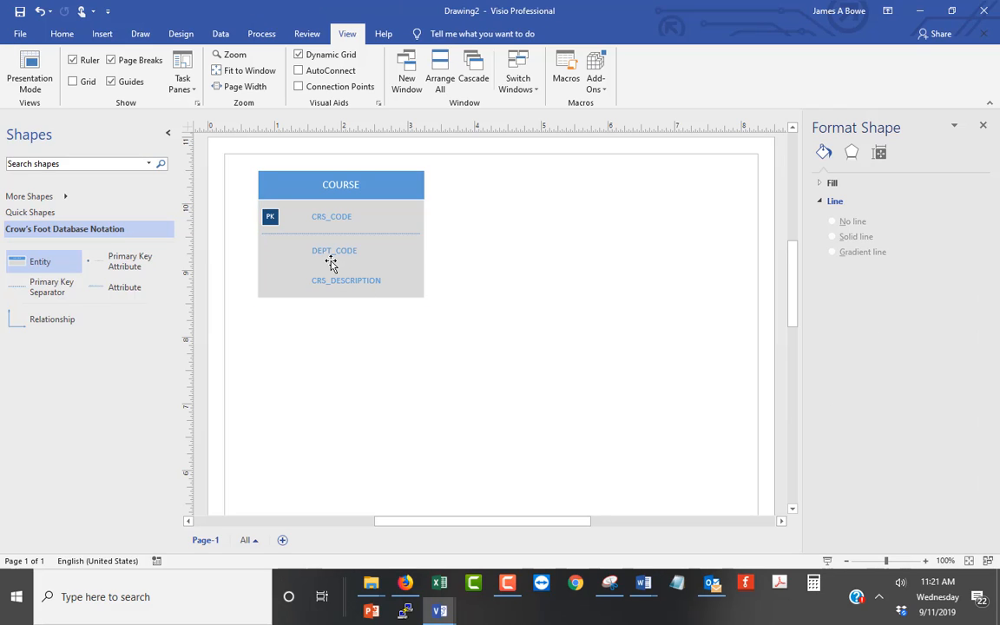
# Step: Insert a new attribute after DEPT_CODE in the COURSE entity and move it below CRS_DESCRIPTION
pyautogui.rightClick(332, 263)
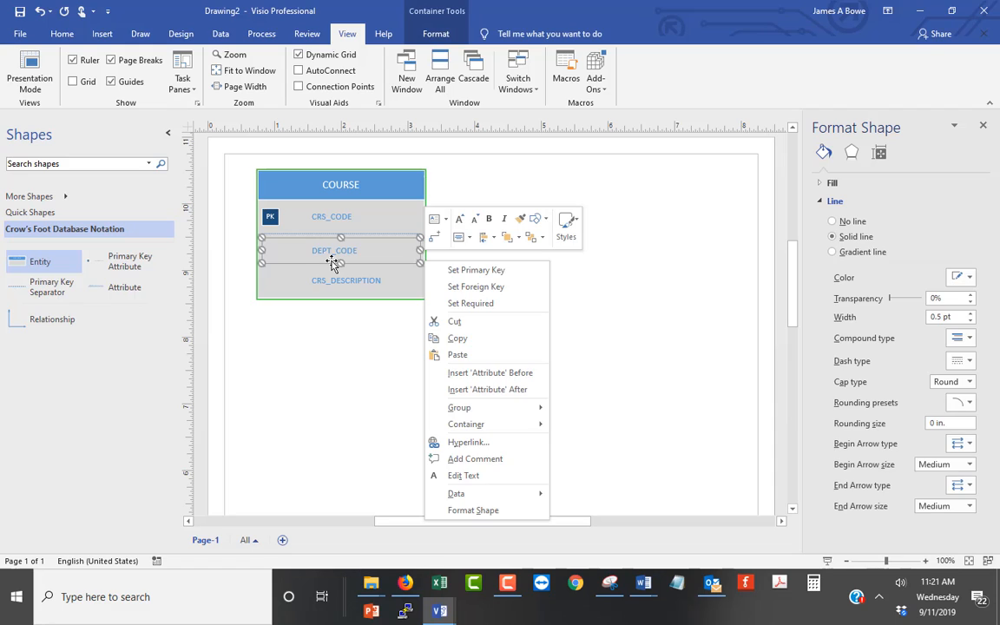
pyautogui.click(491, 389)
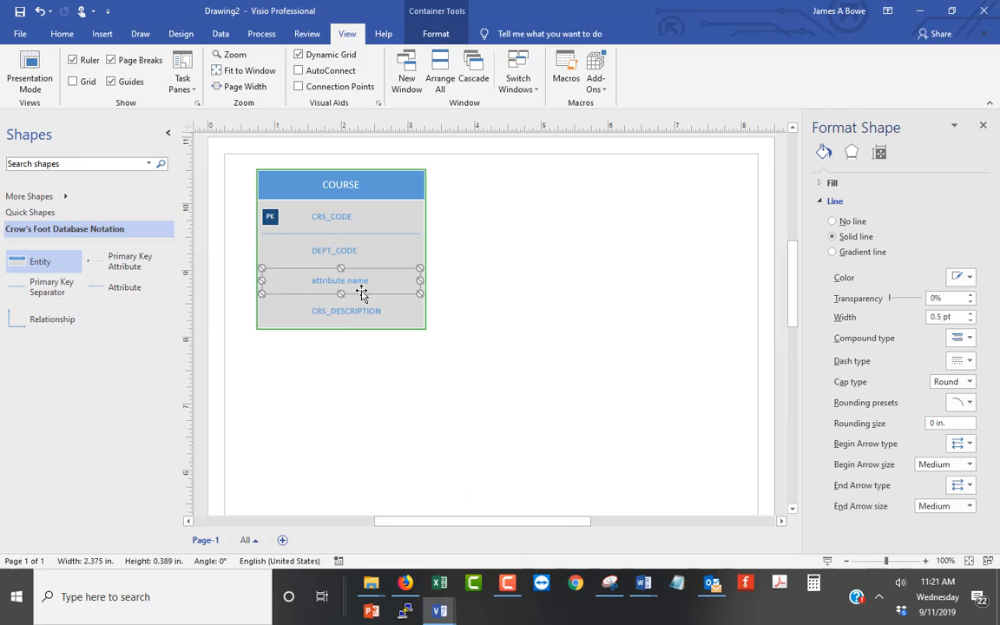
pyautogui.moveTo(344, 283); pyautogui.dragTo(348, 319)
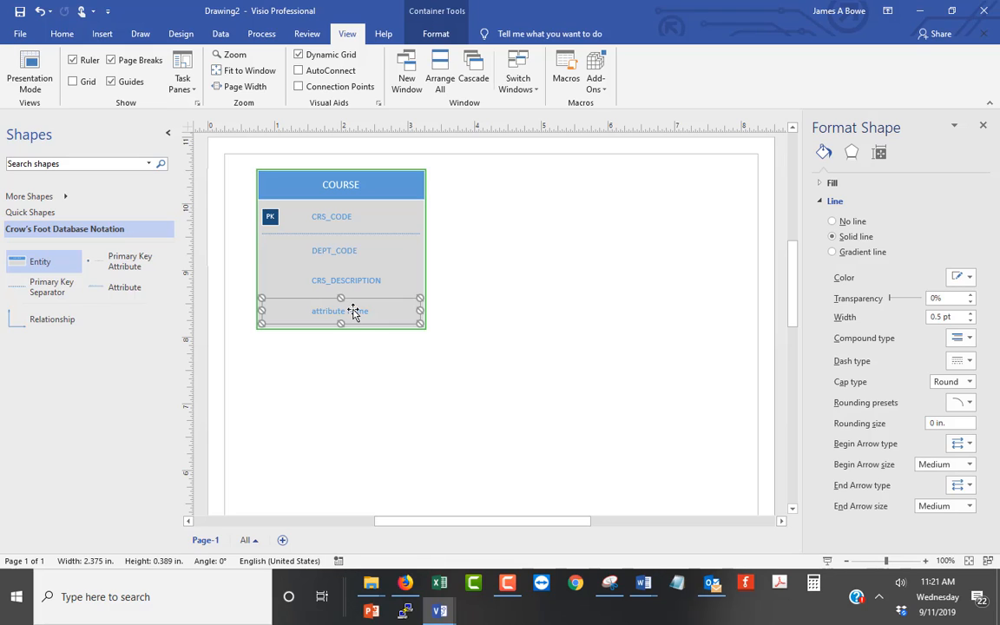
# Step: Rename the new bottom attribute of the COURSE entity as CRS_CREDIT
pyautogui.click(353, 313)
pyautogui.click(353, 313)
pyautogui.click(353, 314)
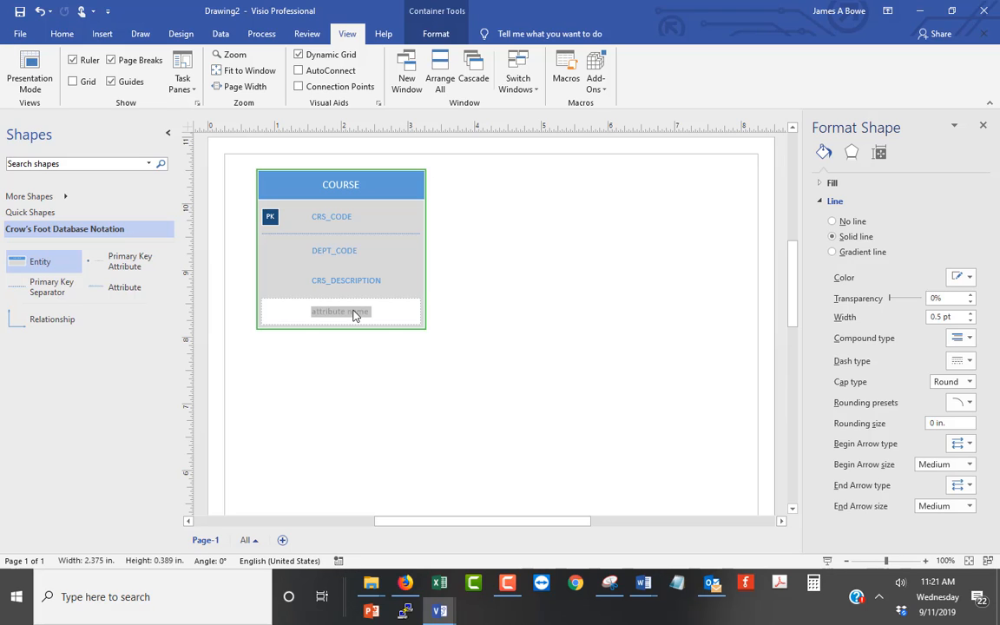
pyautogui.write('CRS_CRED')
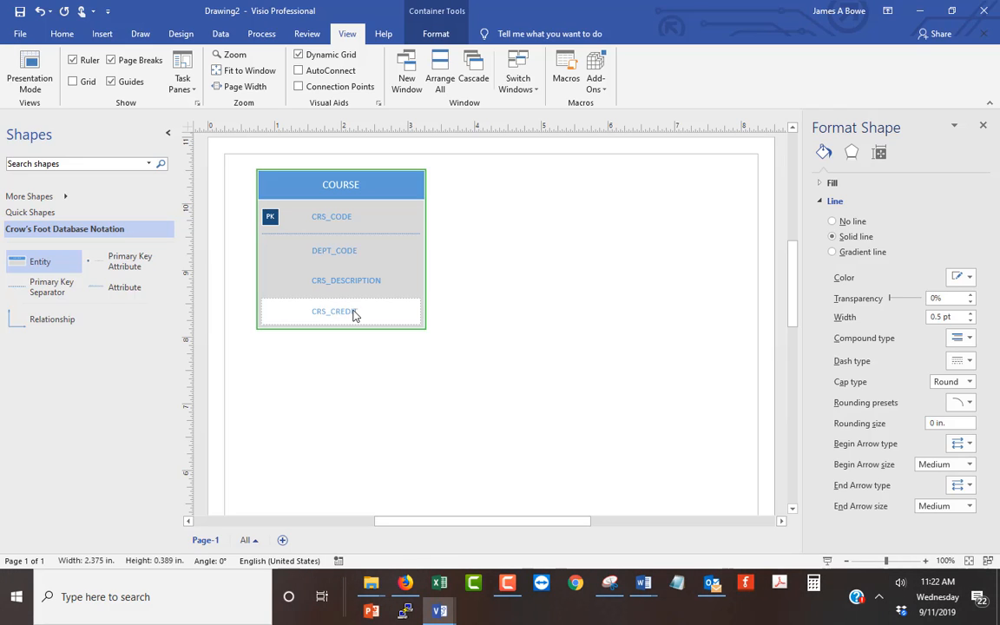
pyautogui.write('IT')
pyautogui.click(391, 350)
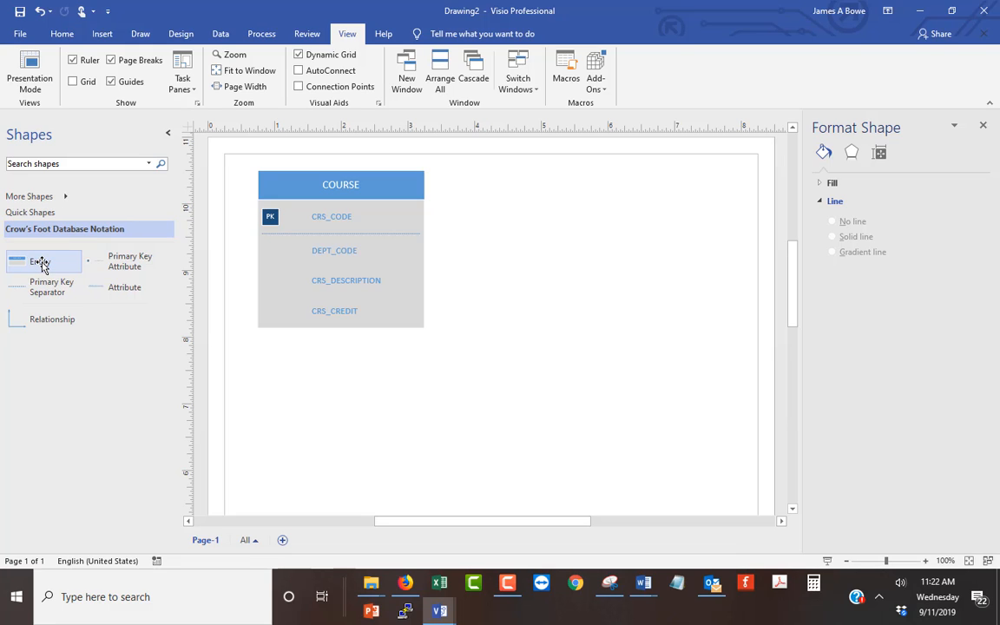
# Step: Place a second Entity shape near the page's upper-right corner, level with COURSE, and name it CLASS
pyautogui.moveTo(40, 264); pyautogui.dragTo(623, 205)
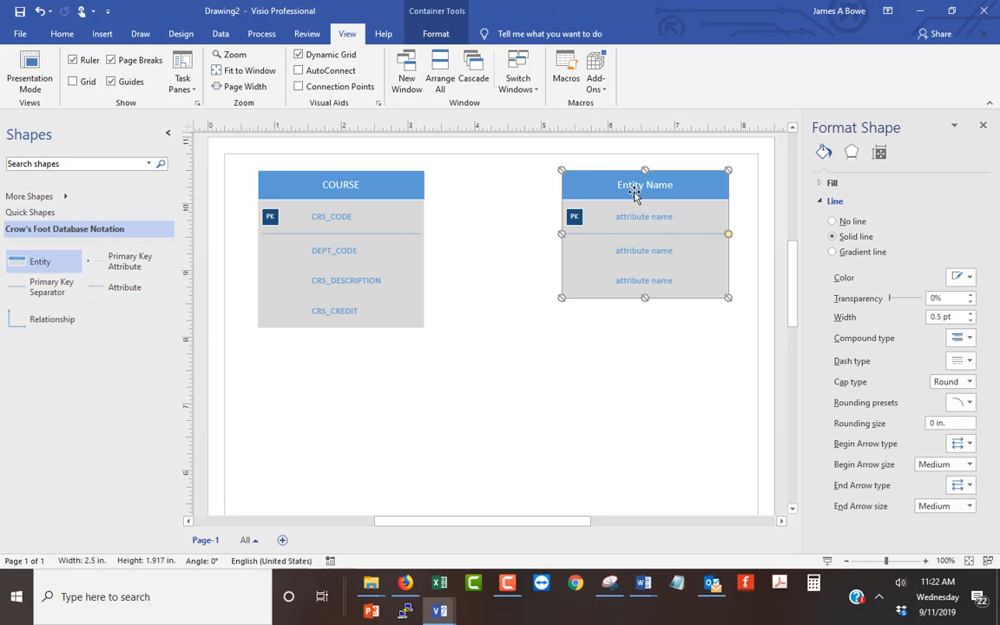
pyautogui.click(629, 193)
pyautogui.click(631, 194)
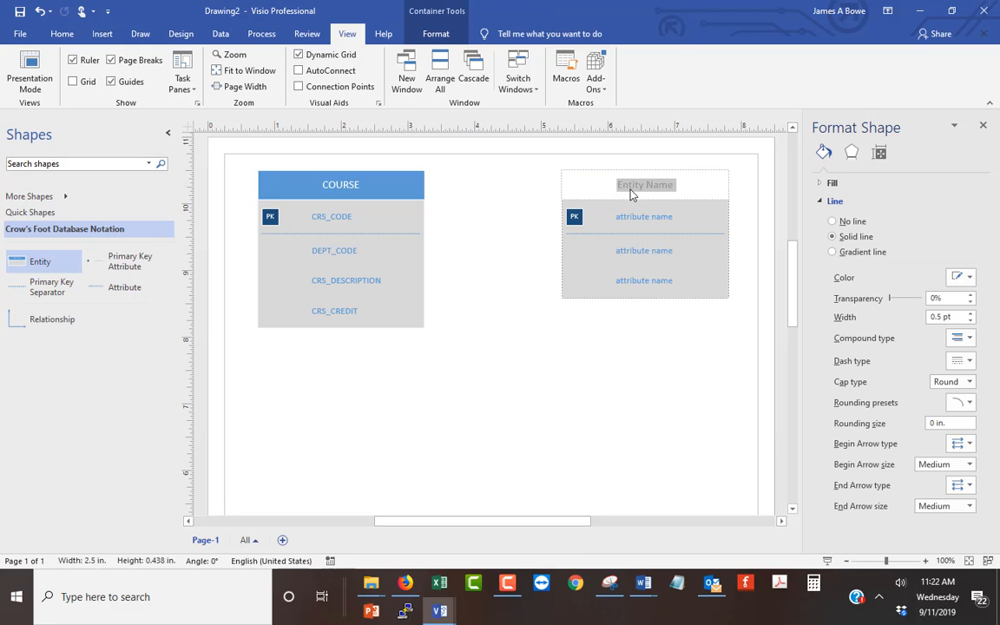
pyautogui.write('CLASS')
pyautogui.press('Escape')
# Step: Rename the primary key attribute of the CLASS entity as CLASS_CODE
pyautogui.doubleClick(658, 218)
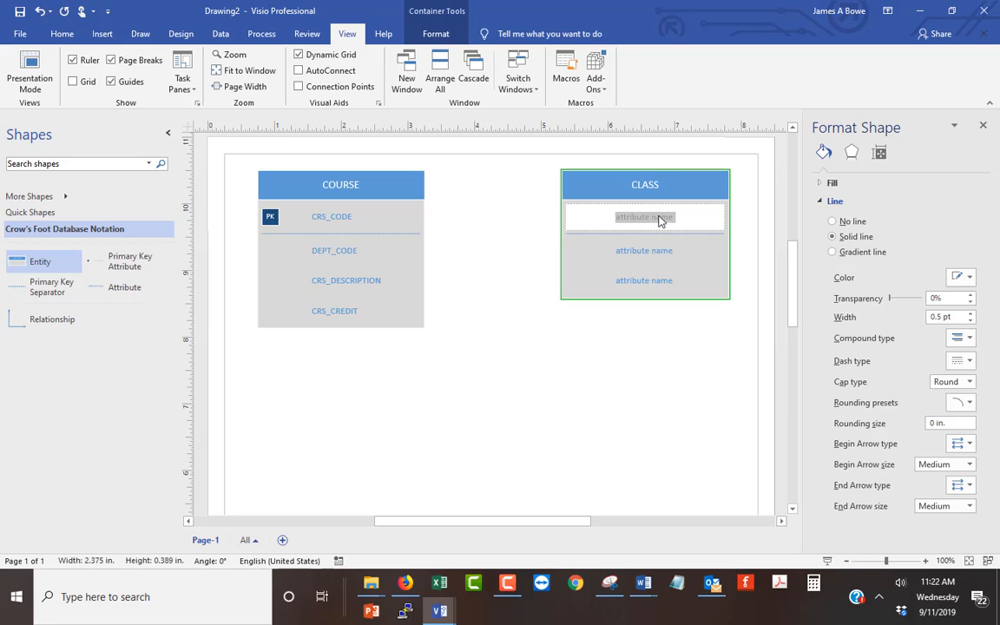
pyautogui.write('CL')
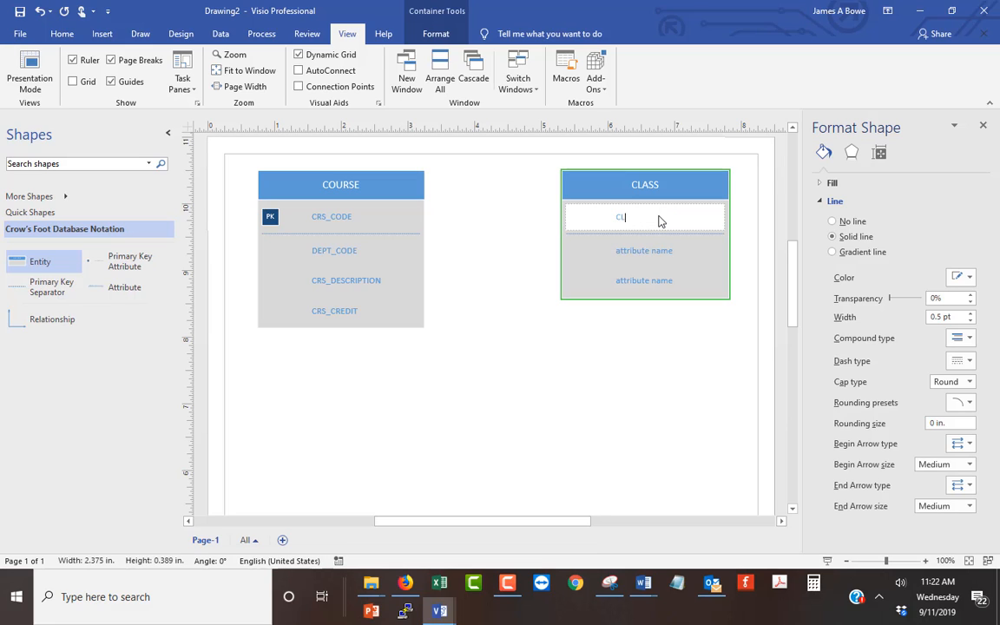
pyautogui.write('ASS_CODE')
# Step: Rename the two attributes below the primary key of the CLASS entity as CRS_CODE and CLASS_SECTION
pyautogui.doubleClick(666, 253)
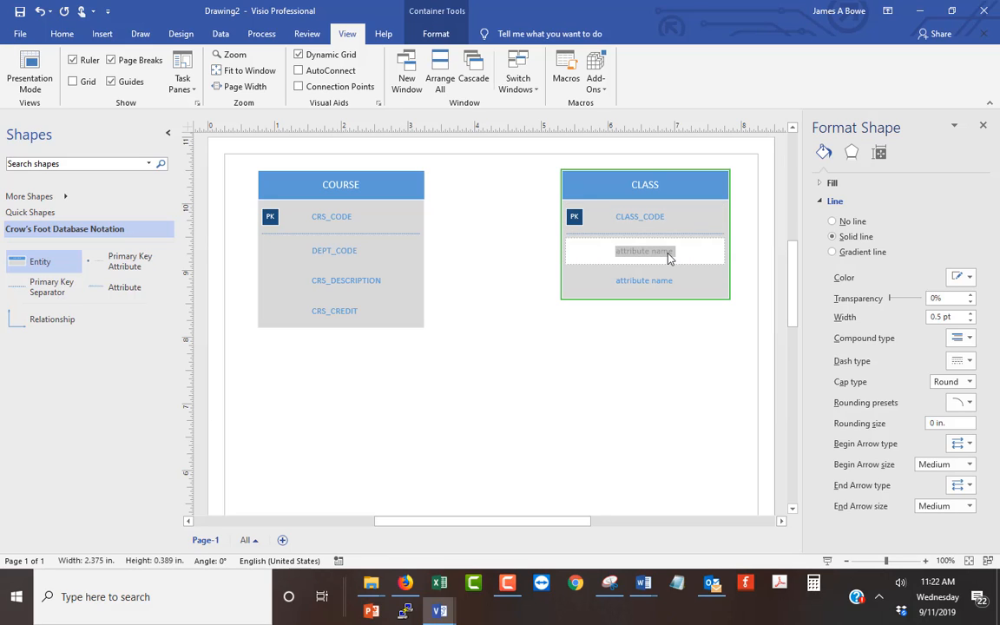
pyautogui.write('CRS_CODE')
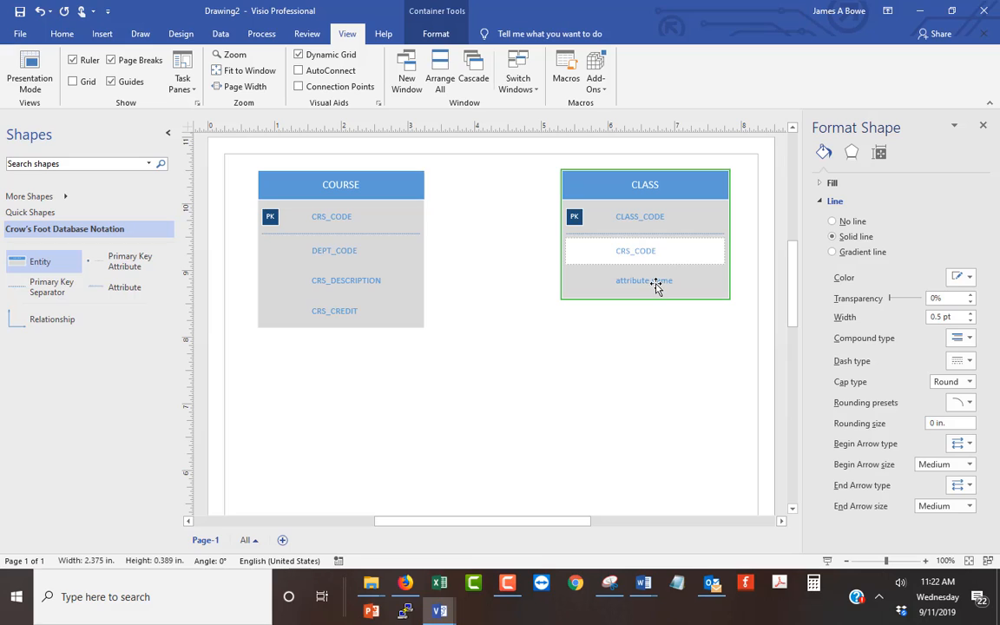
pyautogui.click(655, 286)
pyautogui.click(655, 287)
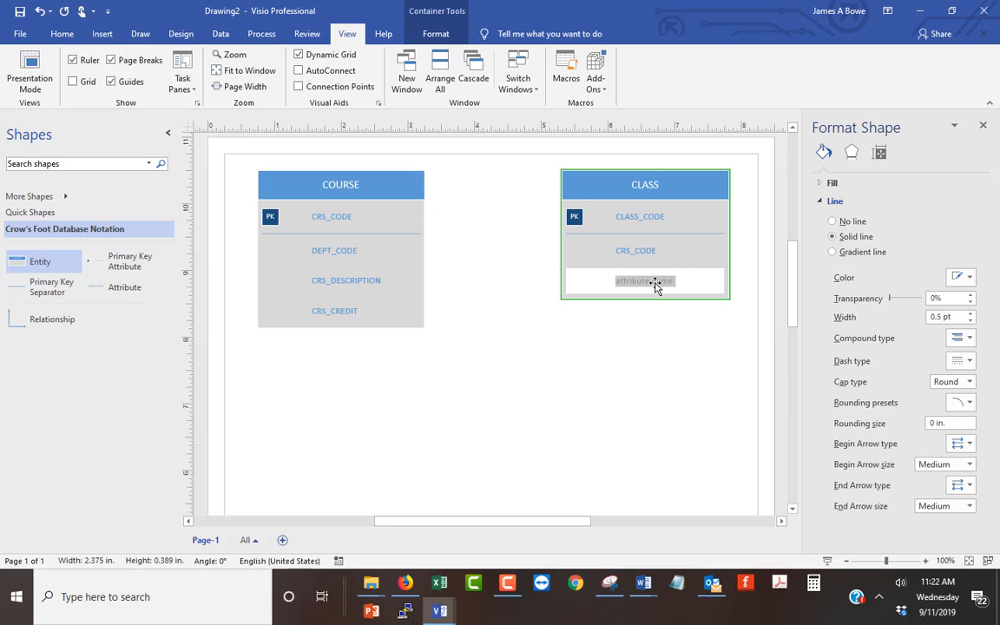
pyautogui.write('CLASS_')
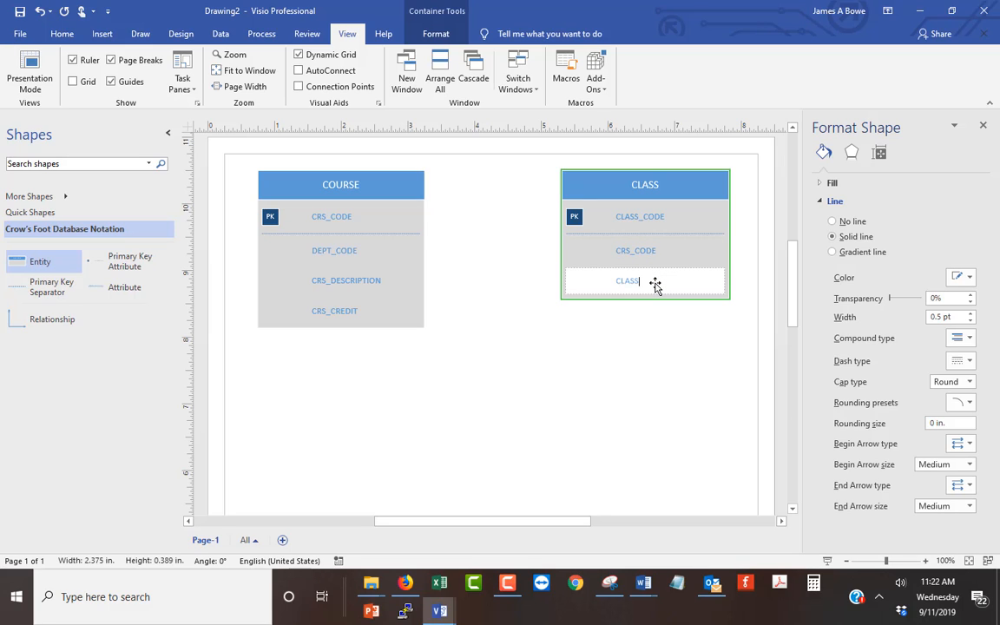
pyautogui.write('SECTION')
pyautogui.press('Return')
pyautogui.press('BackSpace')
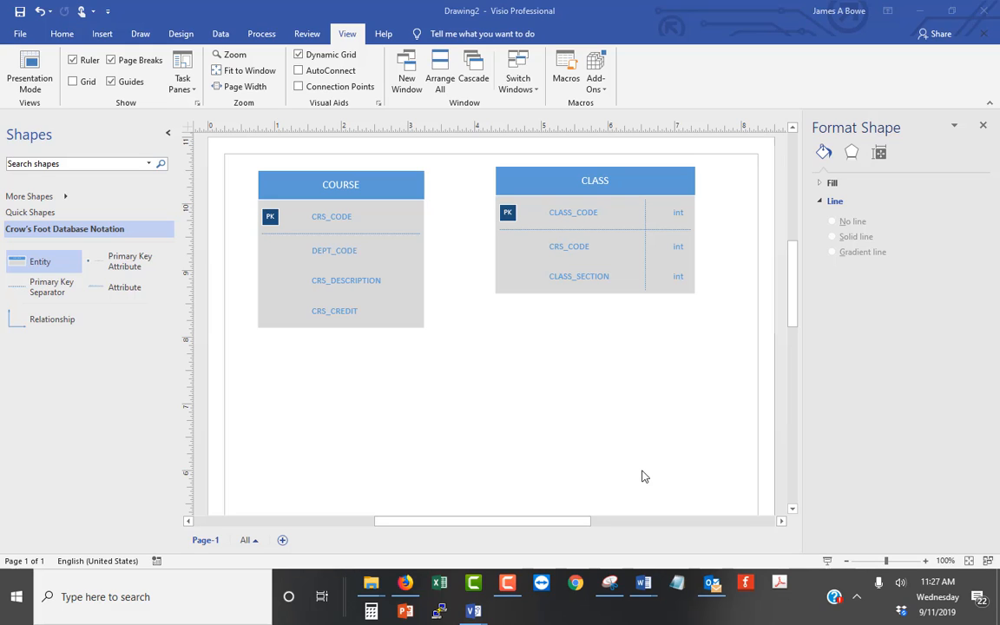
# Step: Insert three new attributes below CLASS_SECTION in the CLASS entity
pyautogui.click(581, 277)
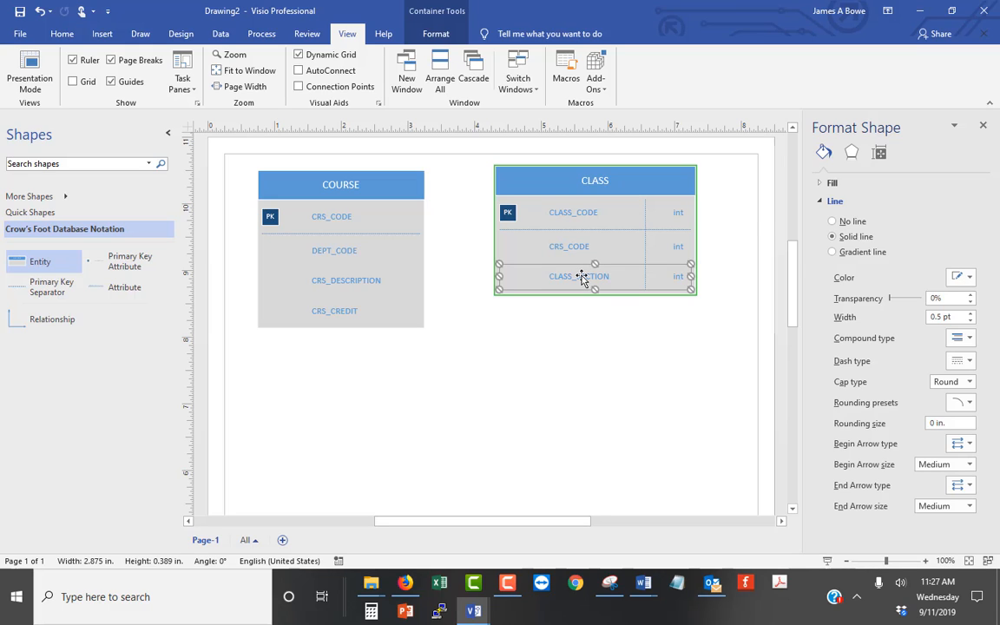
pyautogui.rightClick(582, 277)
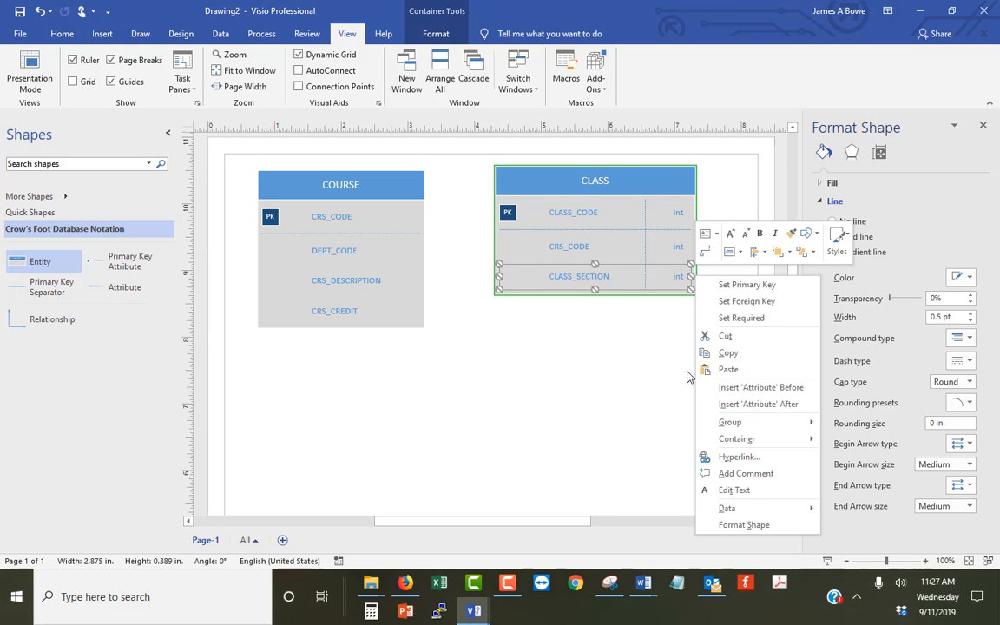
pyautogui.click(739, 404)
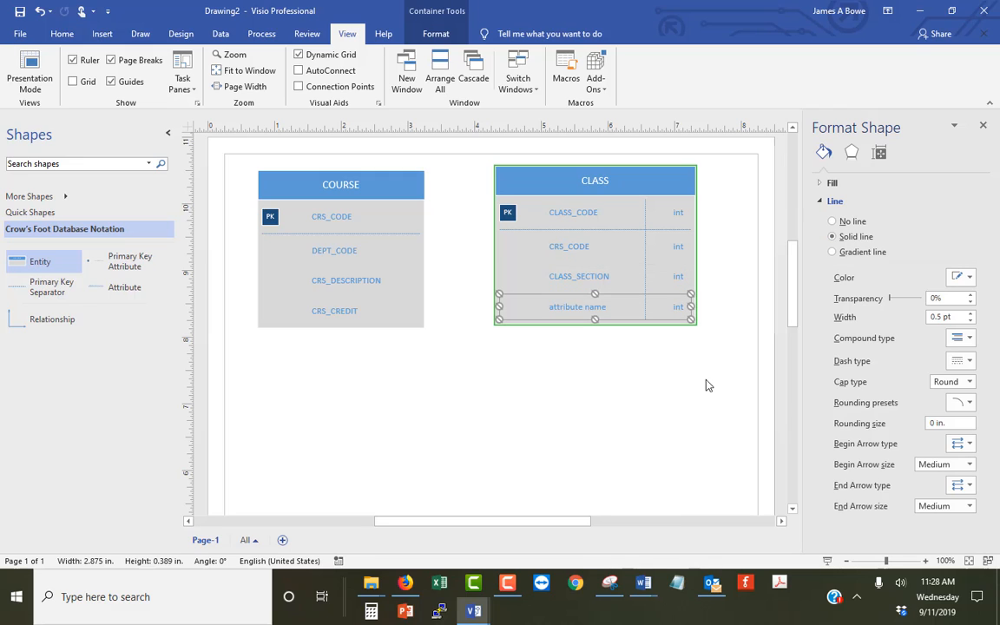
pyautogui.doubleClick(618, 313)
pyautogui.rightClick(614, 312)
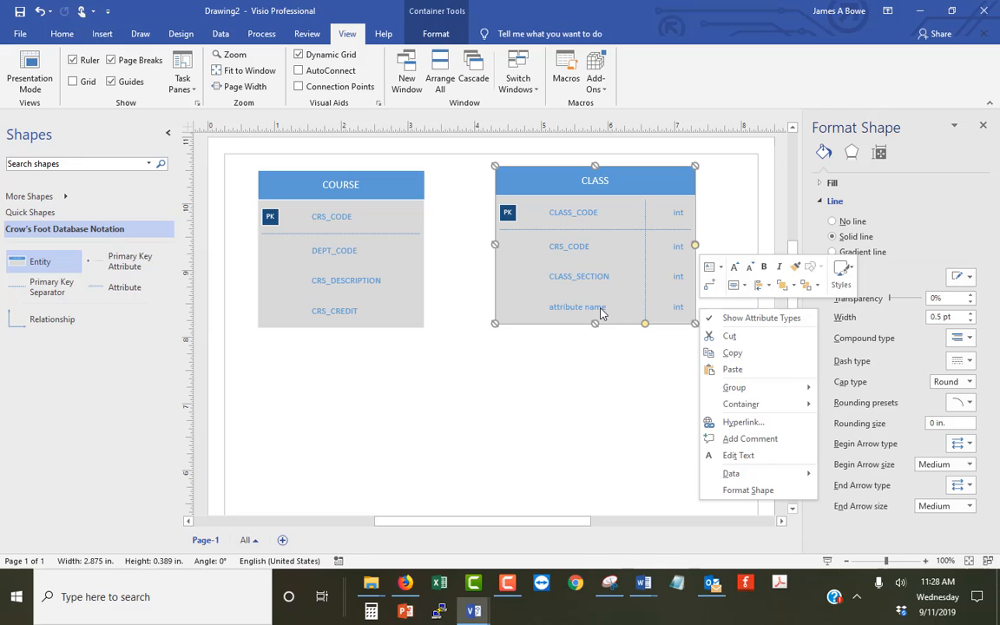
pyautogui.click(594, 312)
pyautogui.click(586, 309)
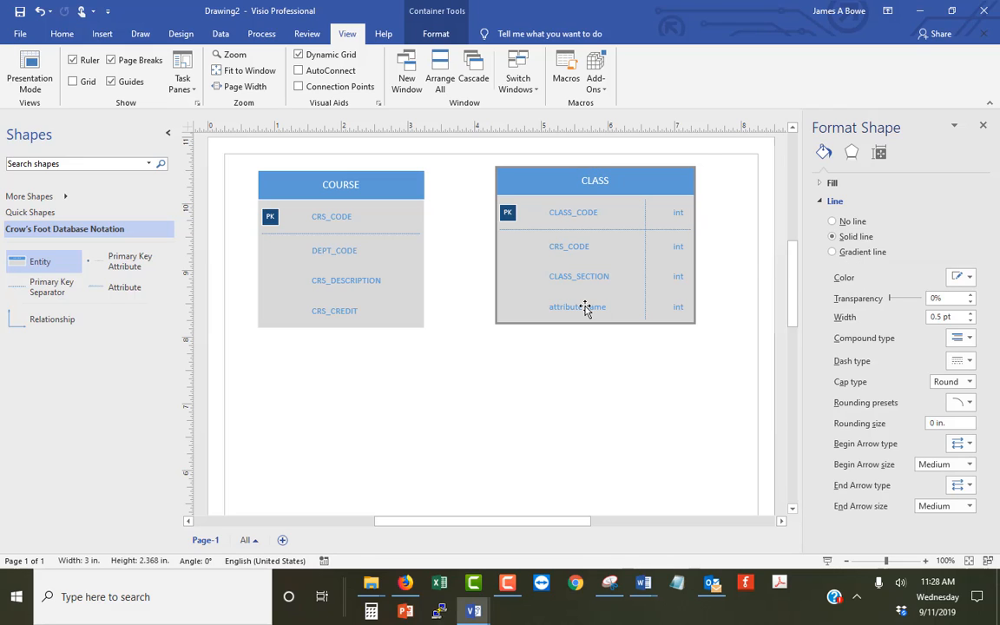
pyautogui.rightClick(585, 309)
pyautogui.click(584, 309)
pyautogui.click(579, 312)
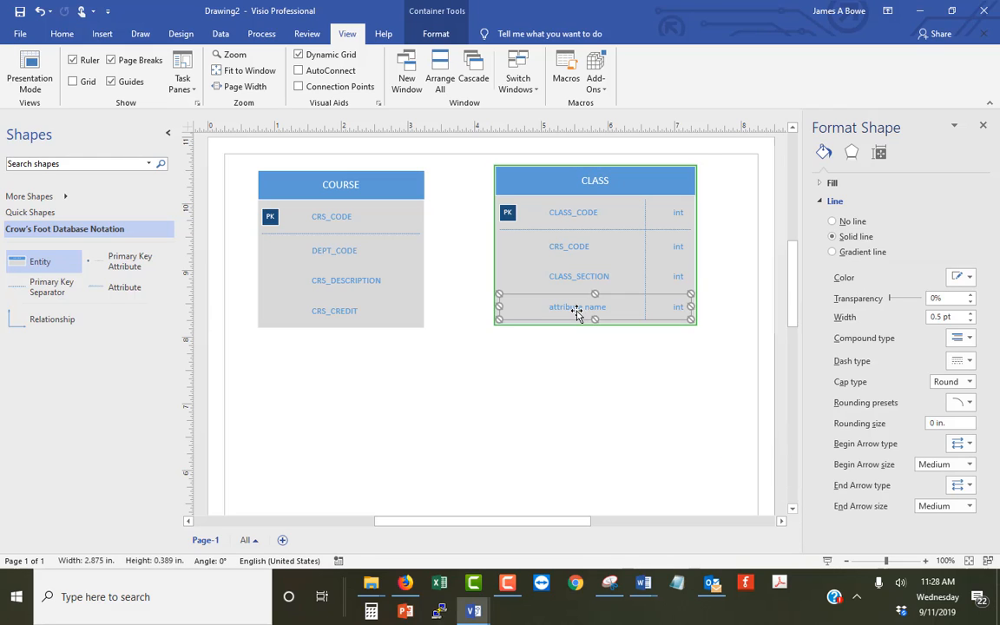
pyautogui.rightClick(577, 315)
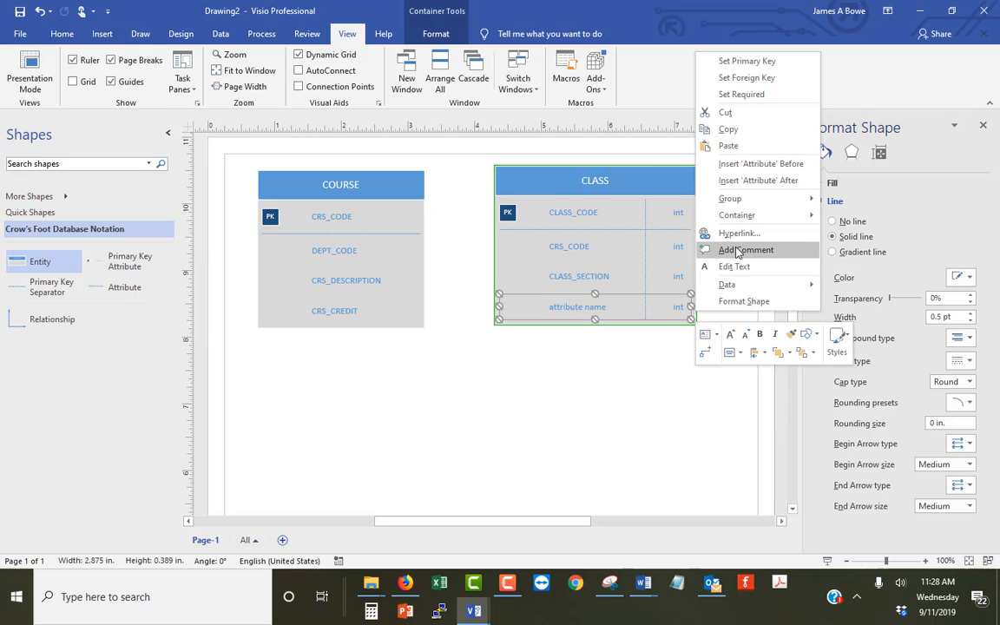
pyautogui.click(764, 180)
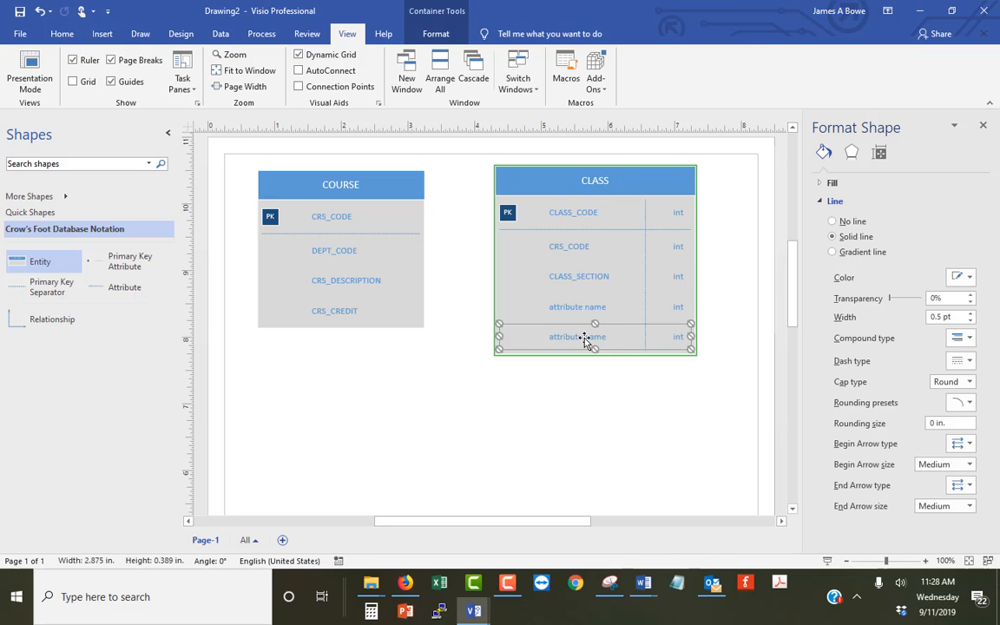
pyautogui.rightClick(587, 338)
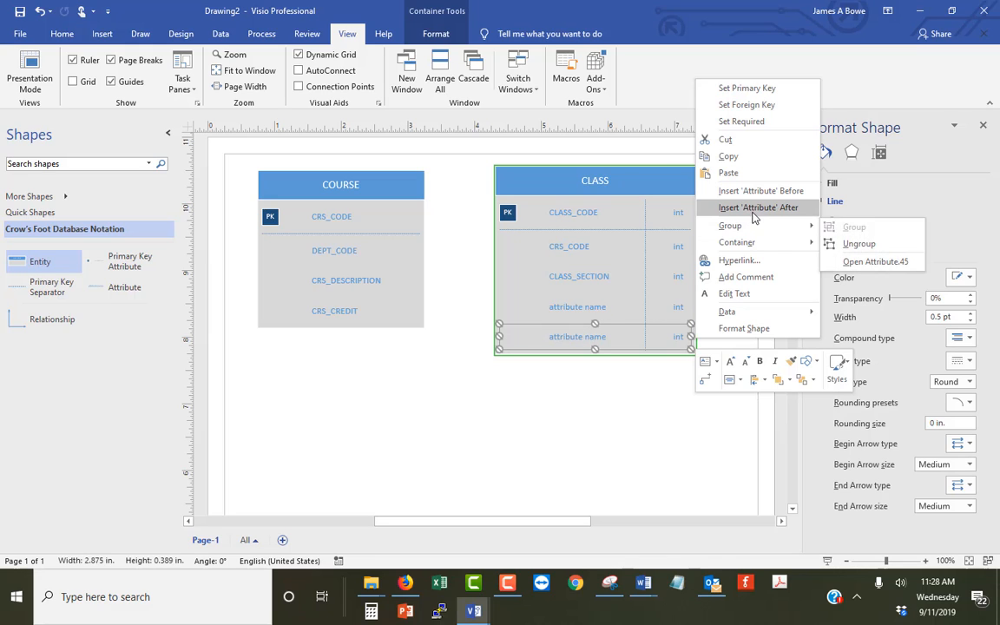
pyautogui.click(755, 207)
# Step: Rename the attribute directly below CLASS_SECTION in the CLASS entity as CLASS_TIME
pyautogui.click(603, 308)
pyautogui.doubleClick(597, 310)
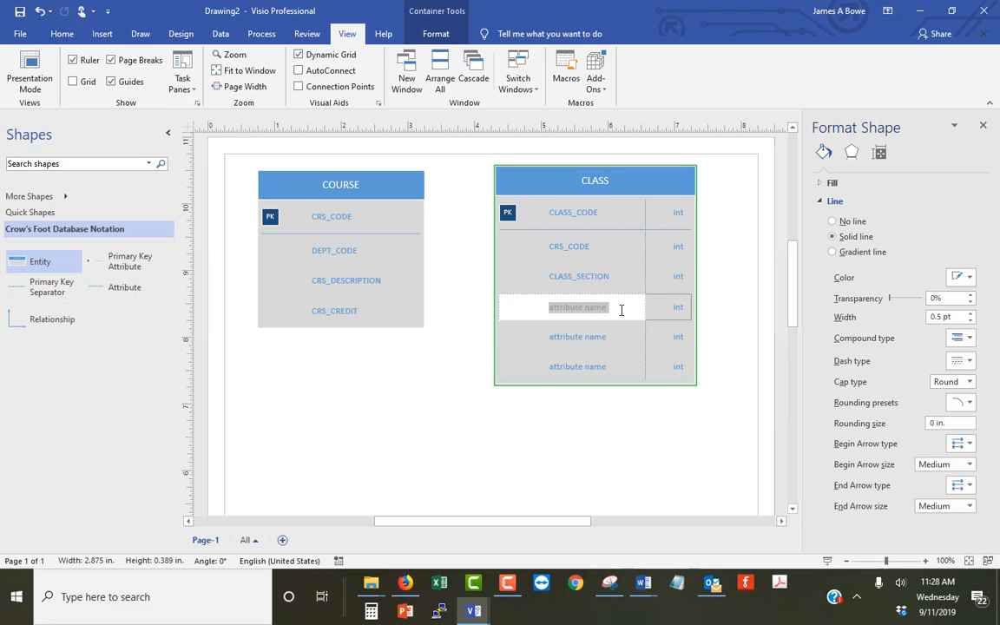
pyautogui.write('CL')
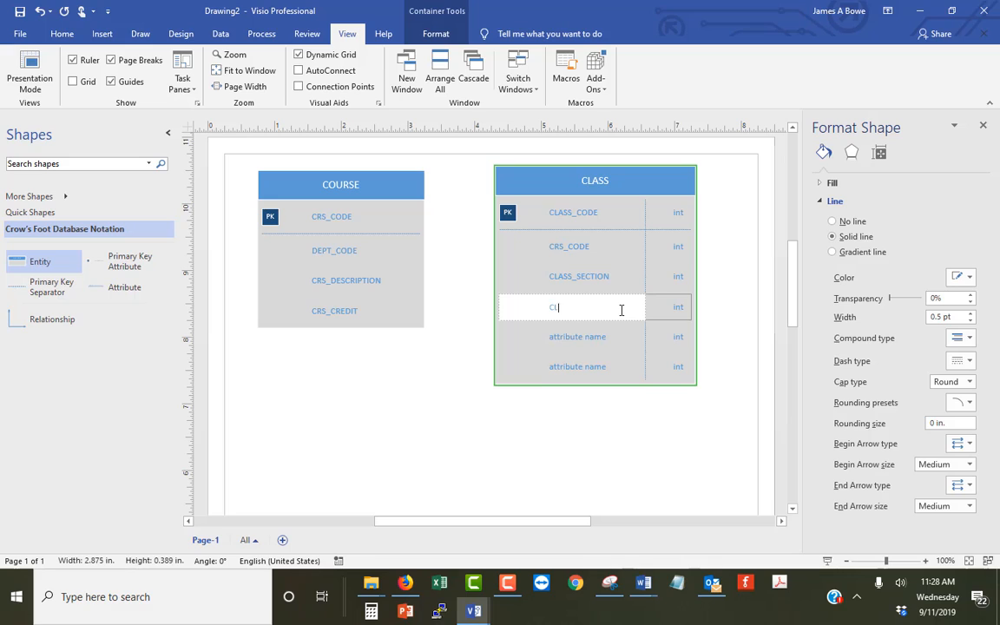
pyautogui.write('ASS_TIME')
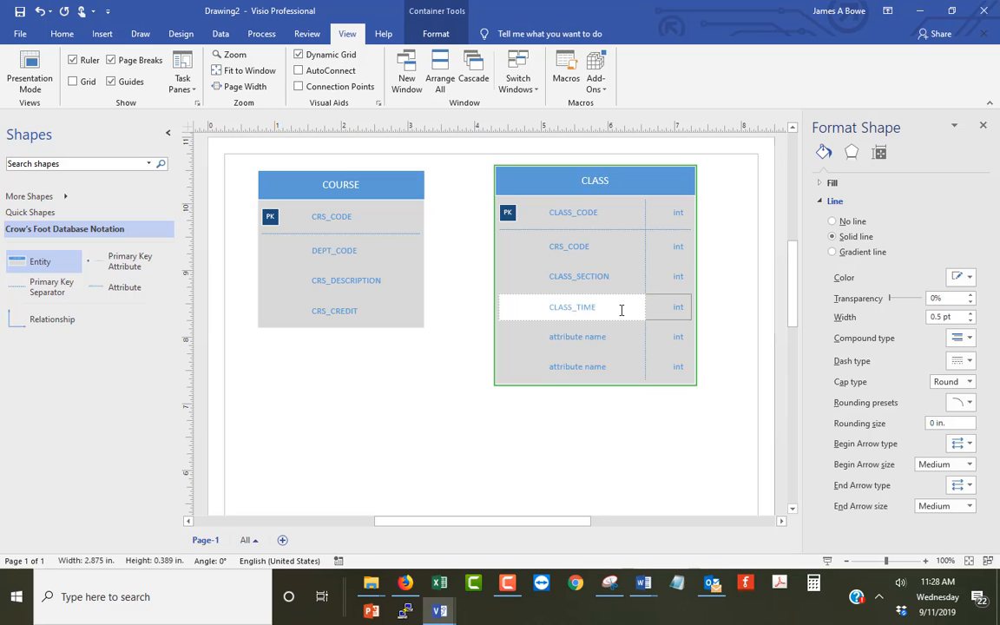
# Step: Rename the attribute directly below CLASS_TIME in the CLASS entity as ROOM_CODE
pyautogui.click(595, 336)
pyautogui.doubleClick(597, 339)
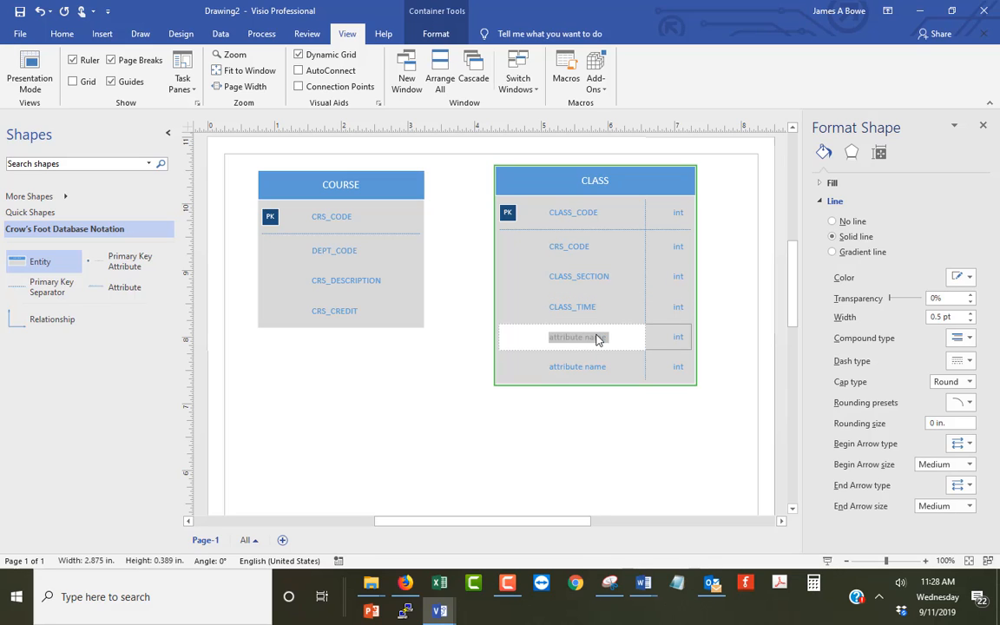
pyautogui.write('CLASS_CODE')
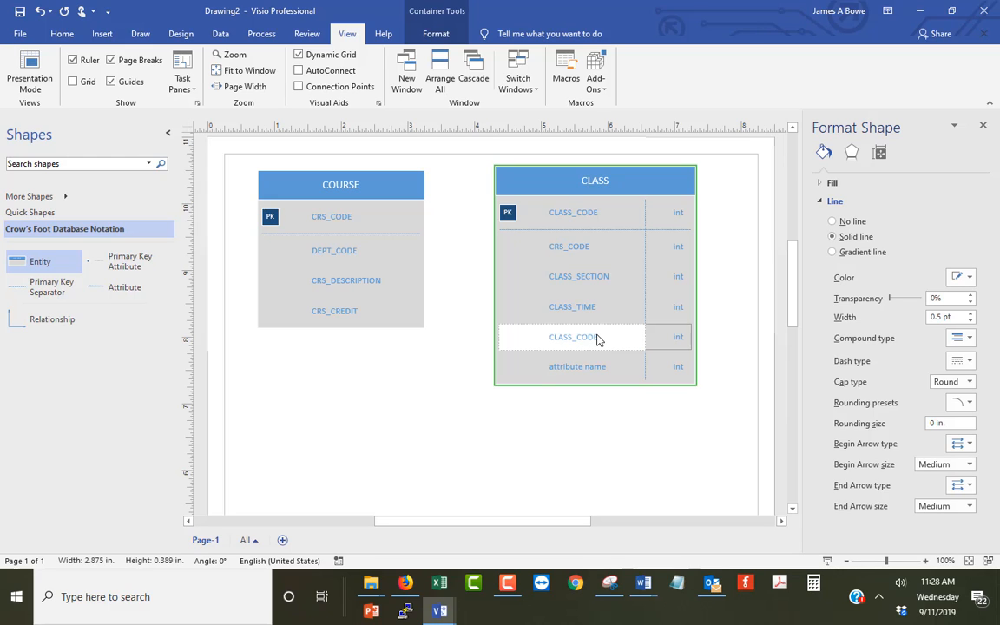
pyautogui.press('BackSpace')
pyautogui.press('BackSpace')
pyautogui.press('BackSpace')
pyautogui.press('BackSpace')
pyautogui.press('BackSpace')
pyautogui.press('BackSpace')
pyautogui.press('BackSpace')
pyautogui.press('BackSpace')
pyautogui.press('BackSpace')
pyautogui.press('BackSpace')
pyautogui.write('ROOM_CODE')
# Step: Rename the last attribute of the CLASS entity as PROF_NUM
pyautogui.click(590, 368)
pyautogui.click(588, 371)
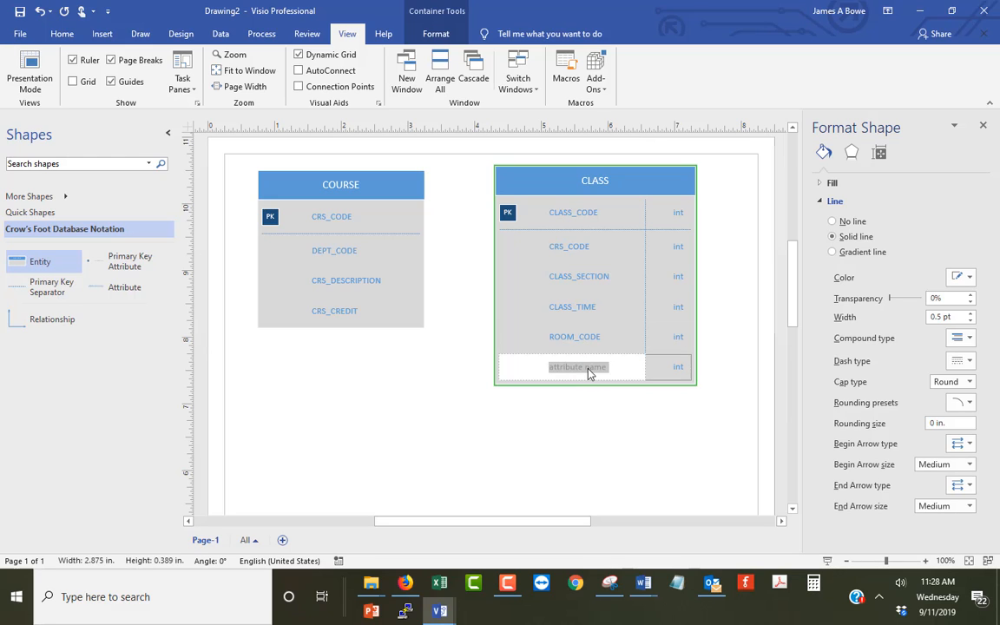
pyautogui.write('PROF_NUM')
pyautogui.click(596, 411)
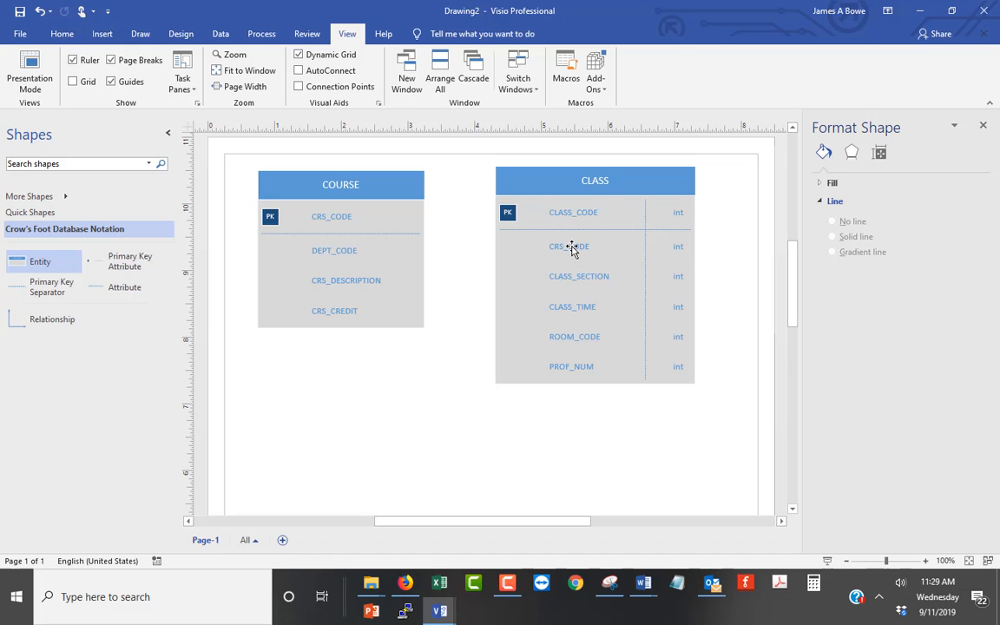
pyautogui.rightClick(694, 186)
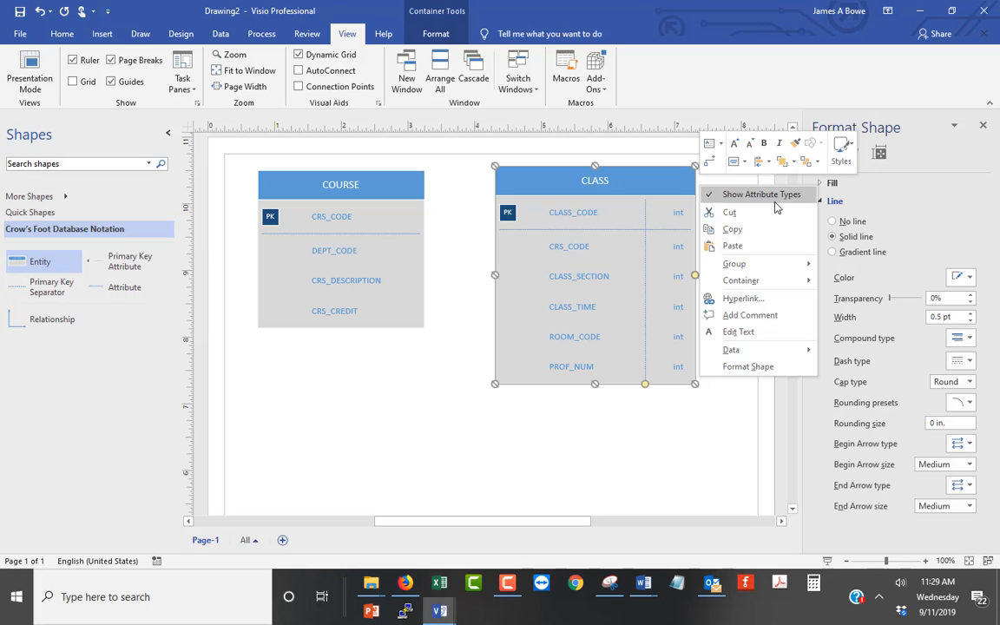
pyautogui.click(635, 442)
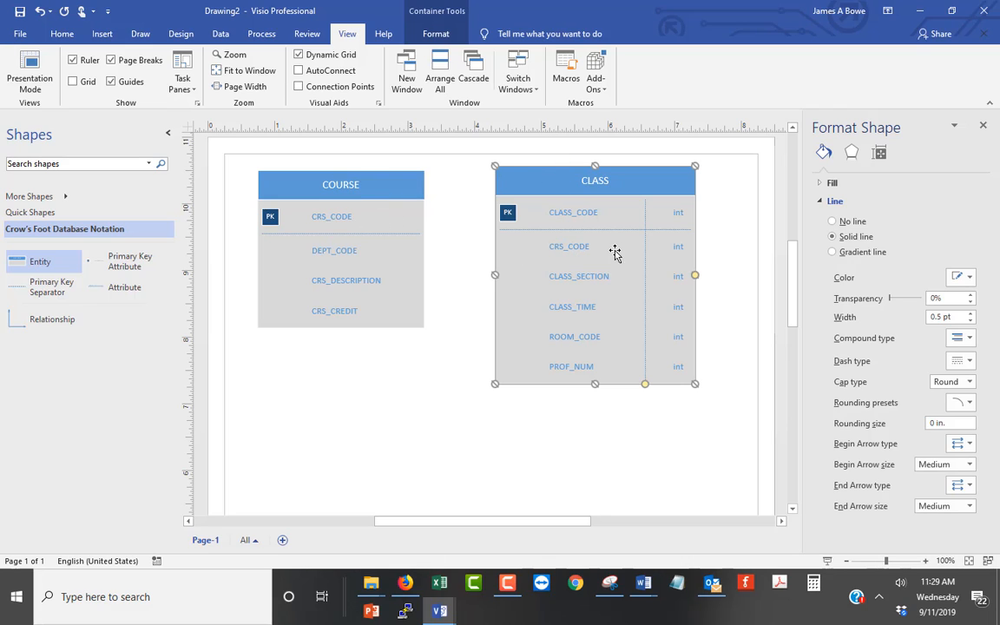
# Step: Set the CRS_CODE attribute of the CLASS entity as a foreign key
pyautogui.click(571, 248)
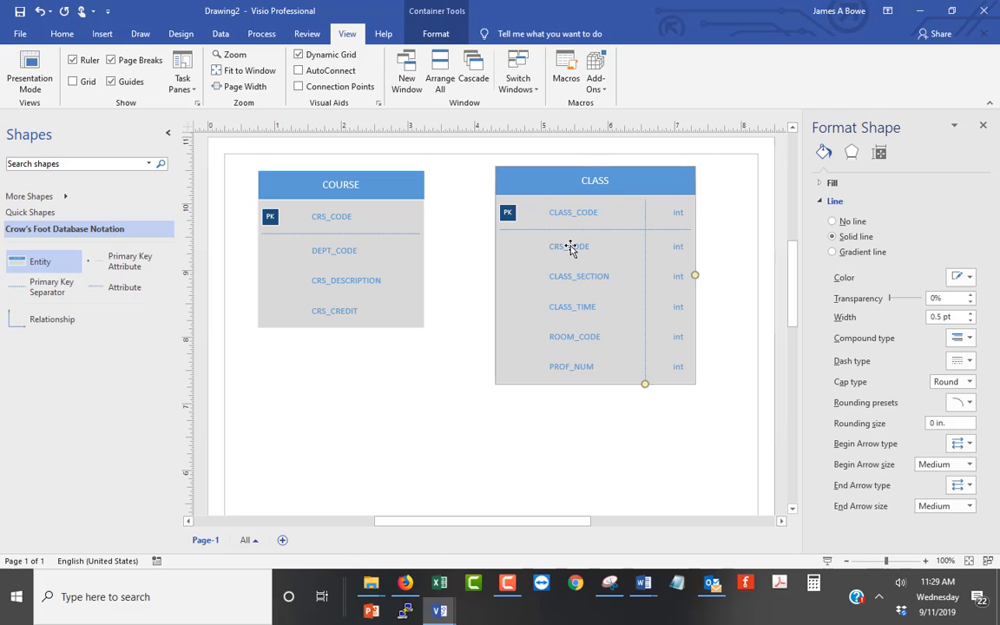
pyautogui.click(571, 249)
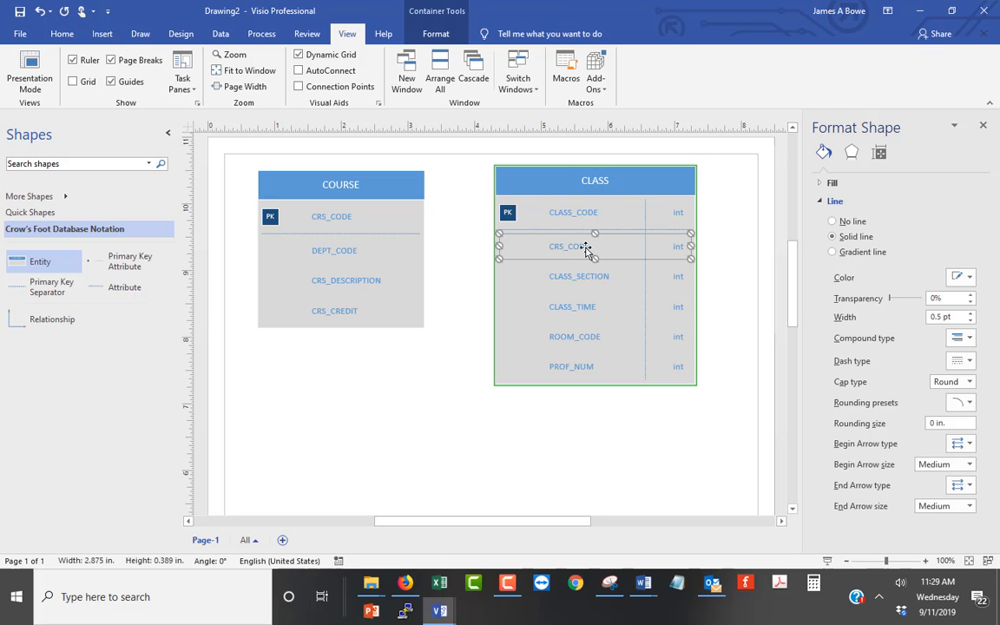
pyautogui.rightClick(587, 249)
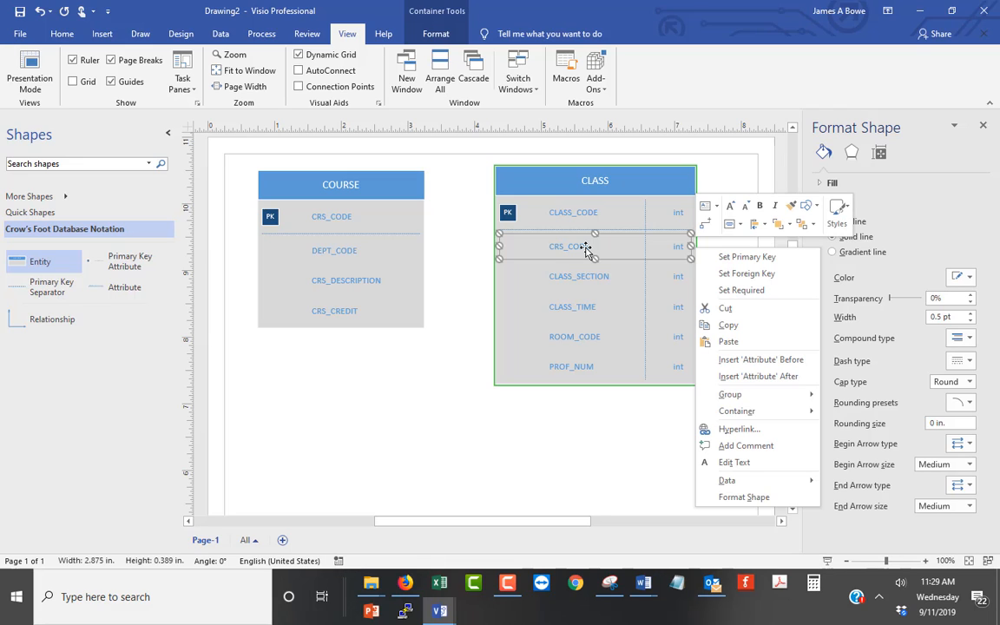
pyautogui.click(734, 273)
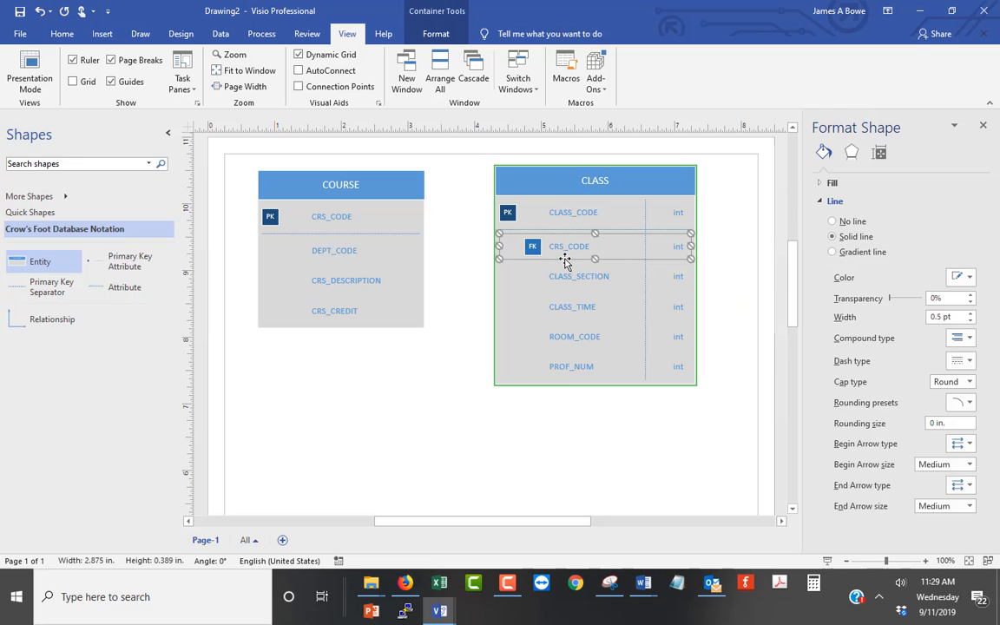
pyautogui.click(440, 468)
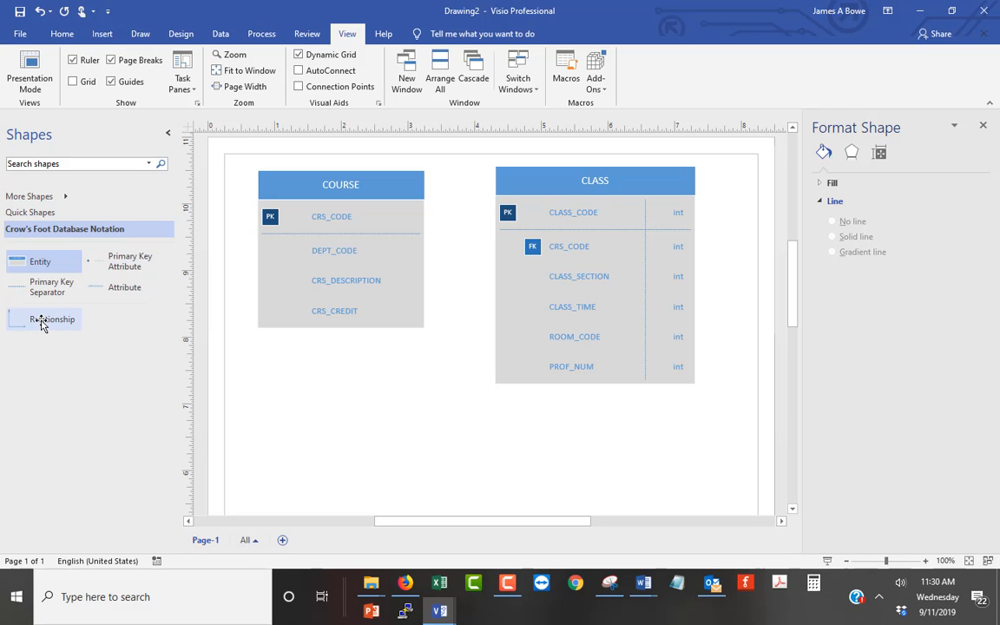
# Step: Connect CRS_CODE in COURSE to CRS_CODE in CLASS with a Relationship shape, and move the COURSE entity slightly down and to the left
pyautogui.moveTo(42, 321); pyautogui.dragTo(419, 421)
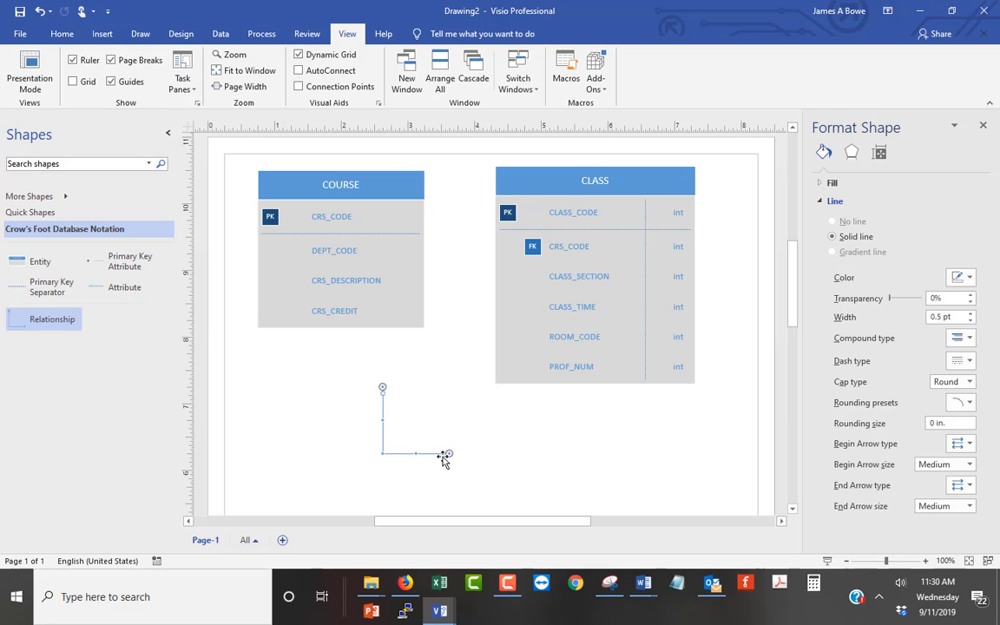
pyautogui.moveTo(381, 395); pyautogui.dragTo(337, 216)
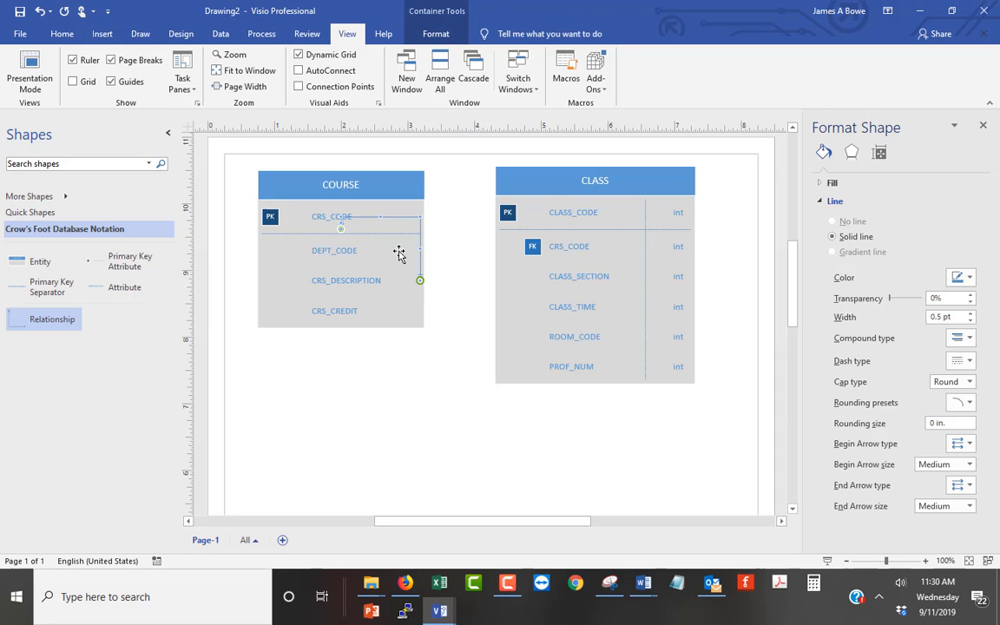
pyautogui.moveTo(418, 282); pyautogui.dragTo(567, 251)
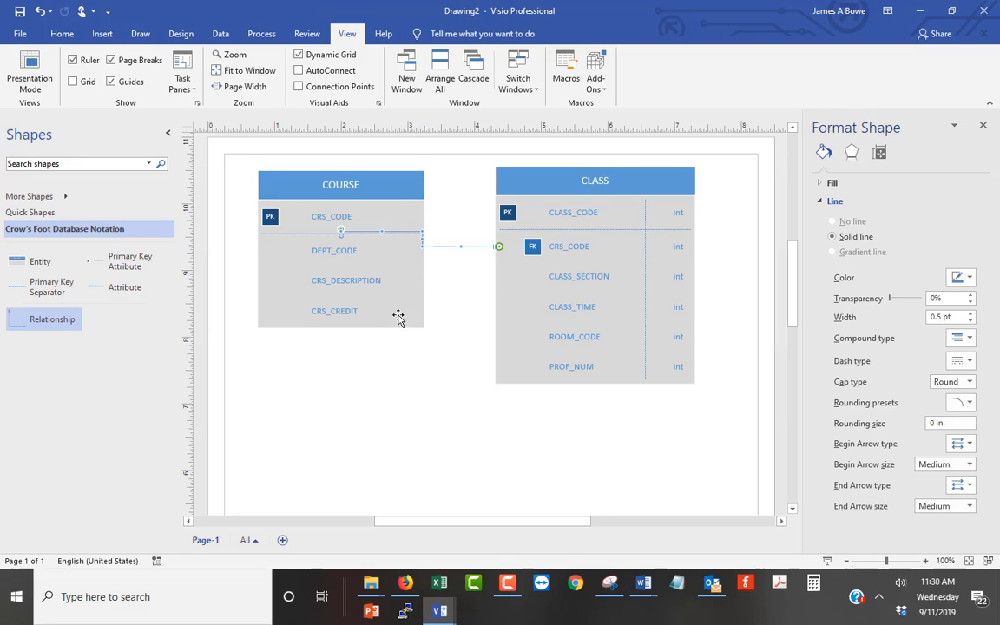
pyautogui.moveTo(397, 317); pyautogui.dragTo(372, 364)
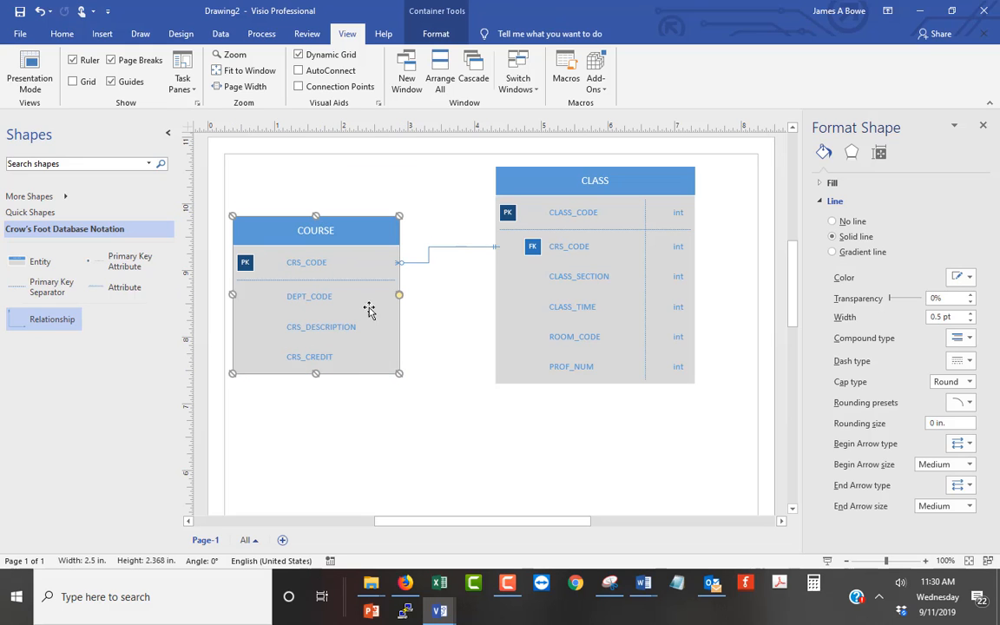
pyautogui.click(454, 340)
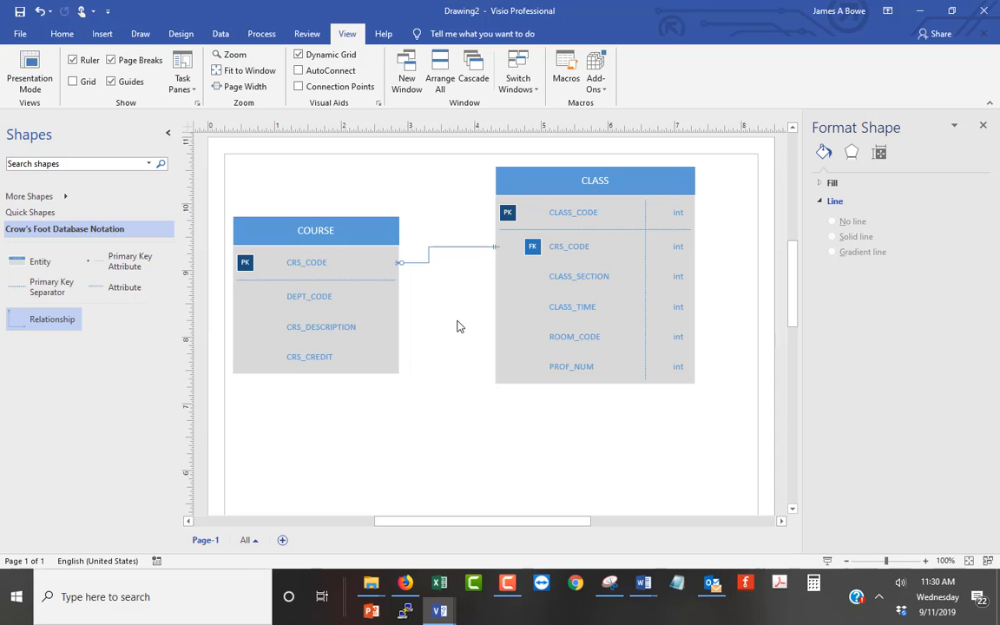
# Step: Set the line width of the relationship between COURSE and CLASS to 2.5 pt
pyautogui.click(451, 248)
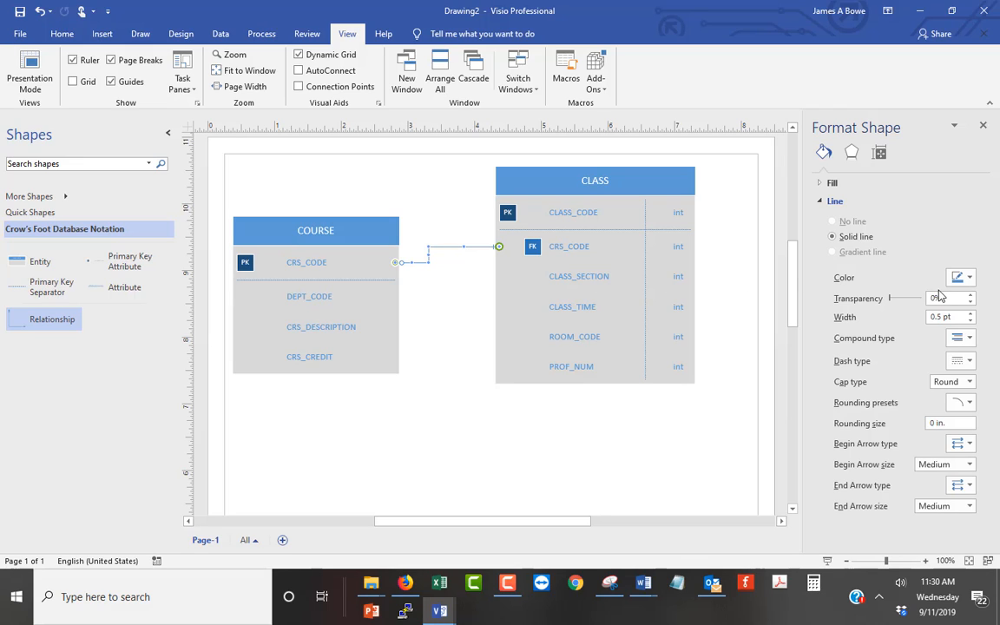
pyautogui.click(970, 315)
pyautogui.click(970, 315)
pyautogui.click(971, 315)
pyautogui.click(970, 315)
pyautogui.click(970, 315)
pyautogui.click(970, 315)
pyautogui.click(970, 315)
pyautogui.click(970, 315)
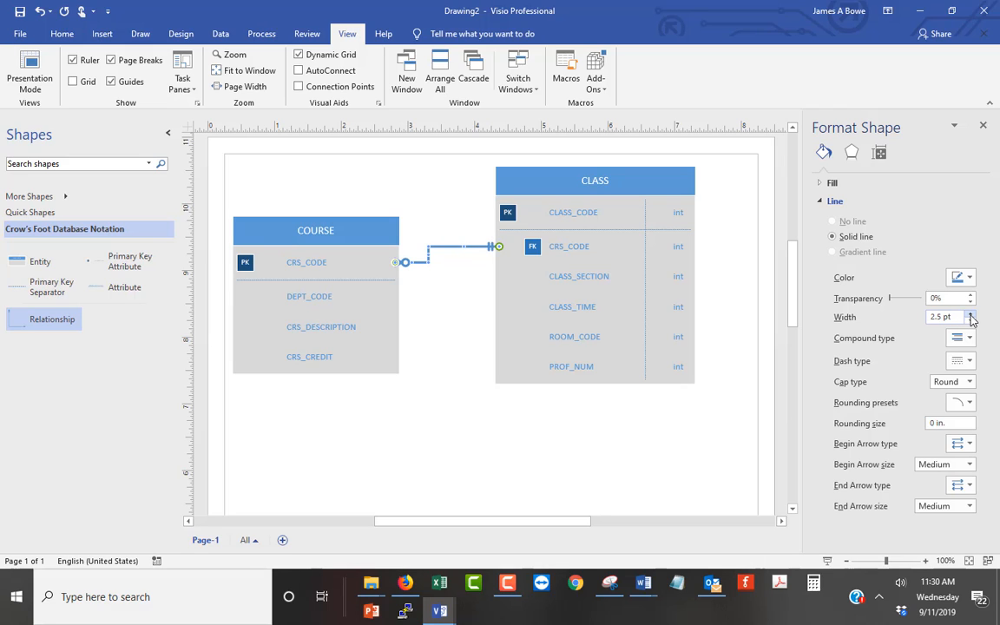
# Step: Set the line width of the relationship between COURSE and CLASS to 3 pt
pyautogui.click(970, 315)
pyautogui.click(970, 315)
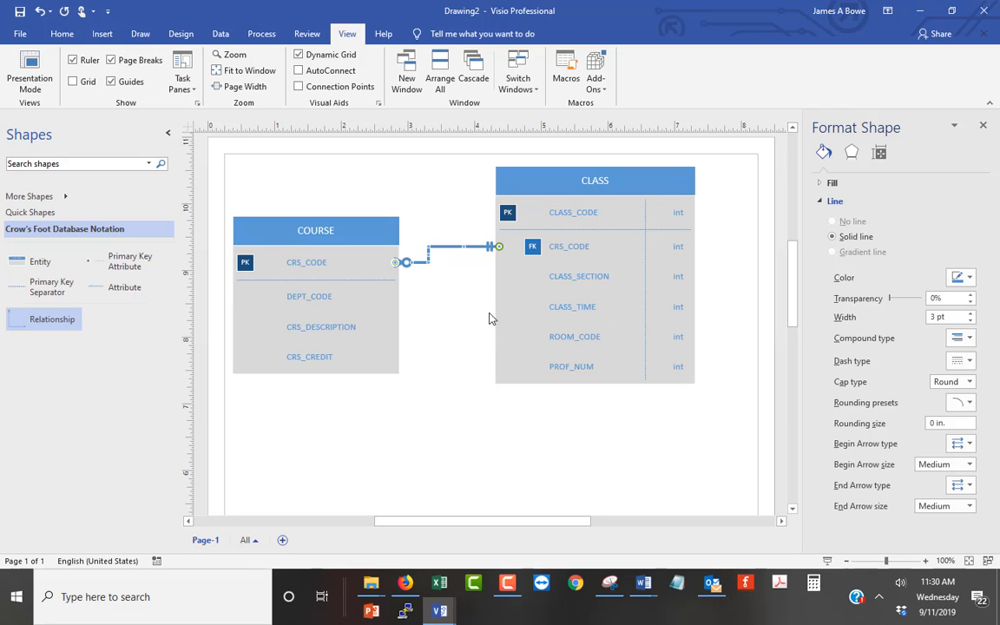
pyautogui.click(441, 288)
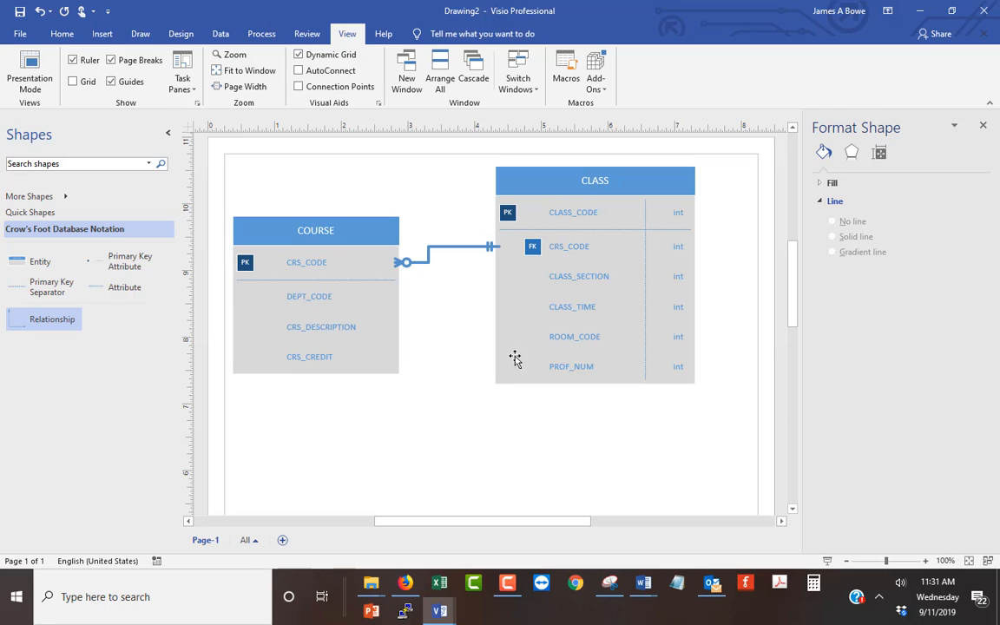
# Step: Switch to Snipping Tool to check the relationship's end symbols in the reference diagram, move its window aside, and return to Visio
pyautogui.moveTo(712, 582)
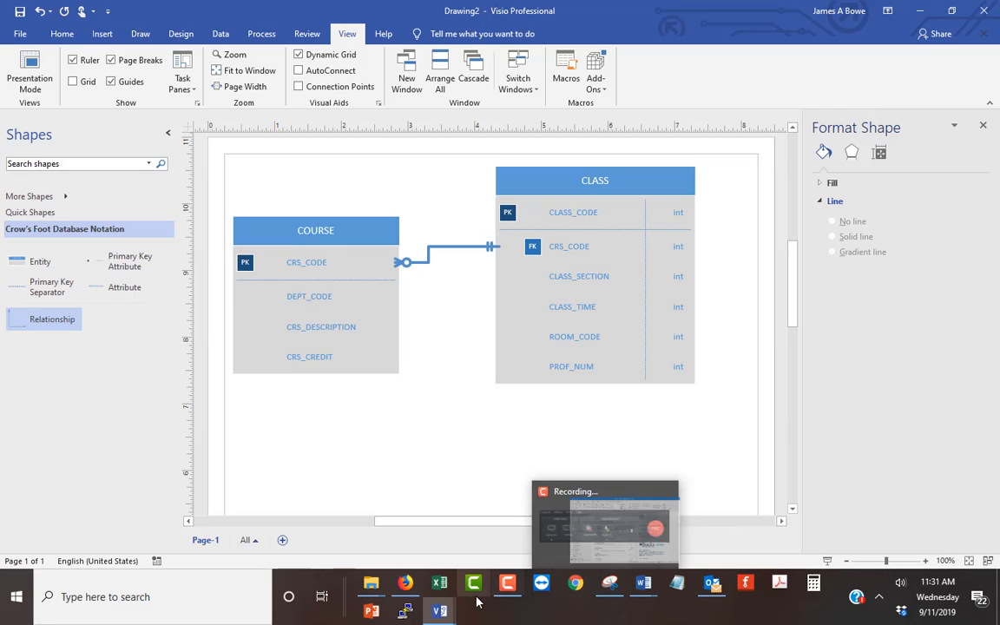
pyautogui.click(616, 587)
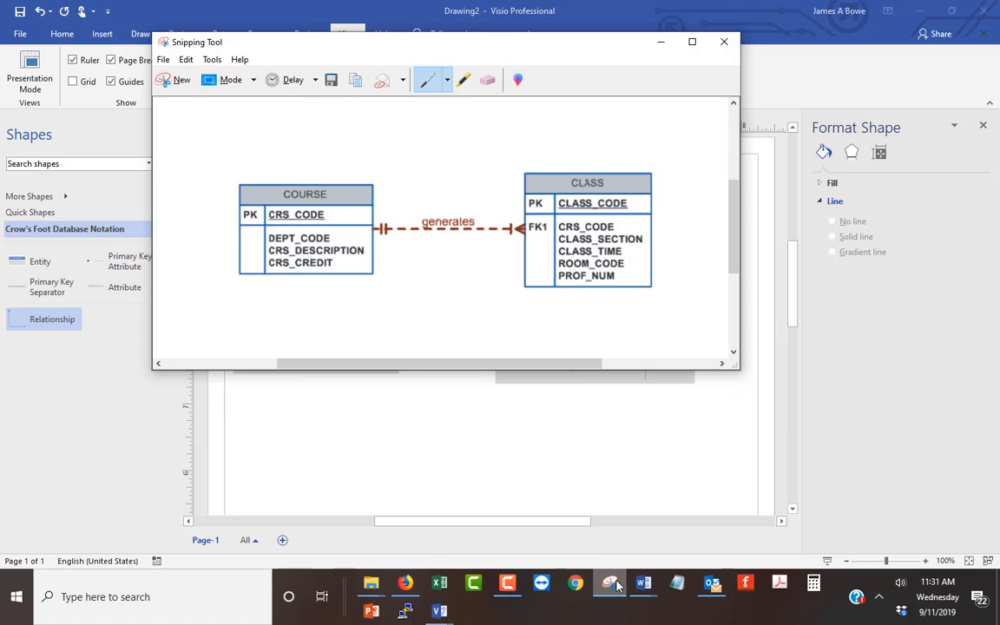
pyautogui.moveTo(532, 49); pyautogui.dragTo(811, 216)
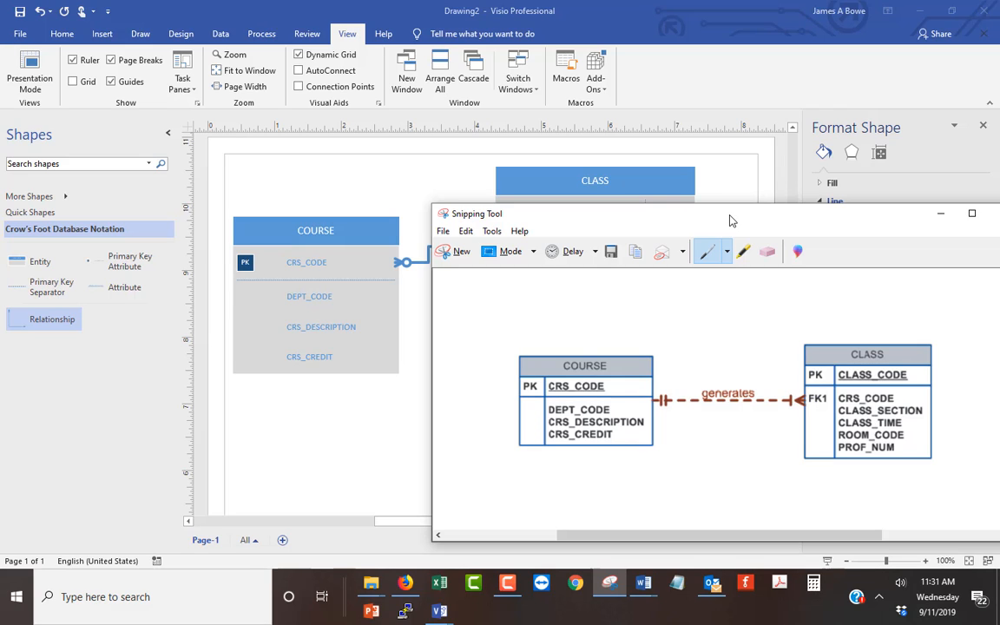
pyautogui.click(413, 156)
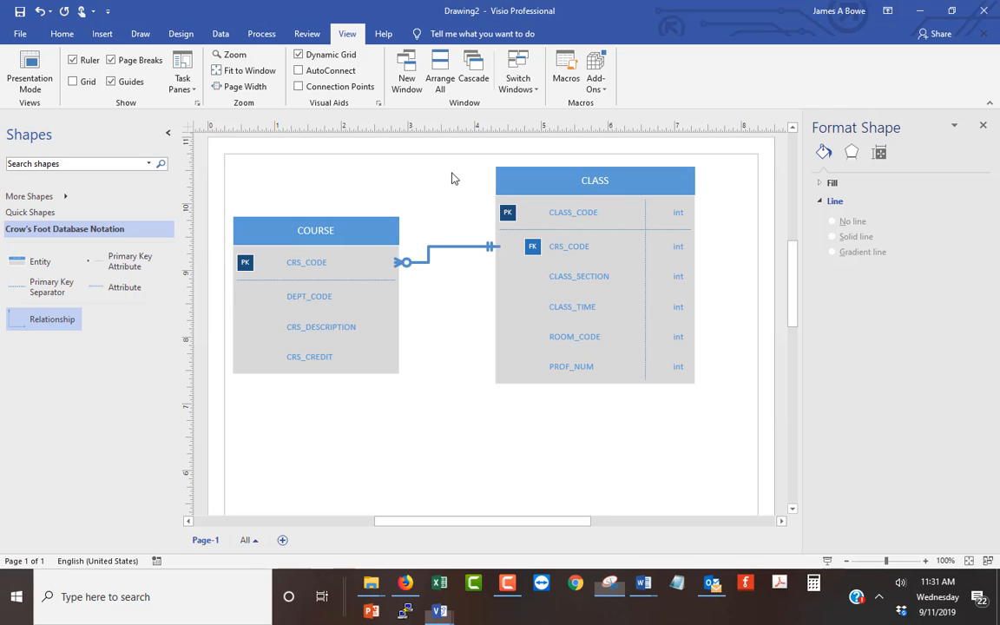
pyautogui.click(468, 249)
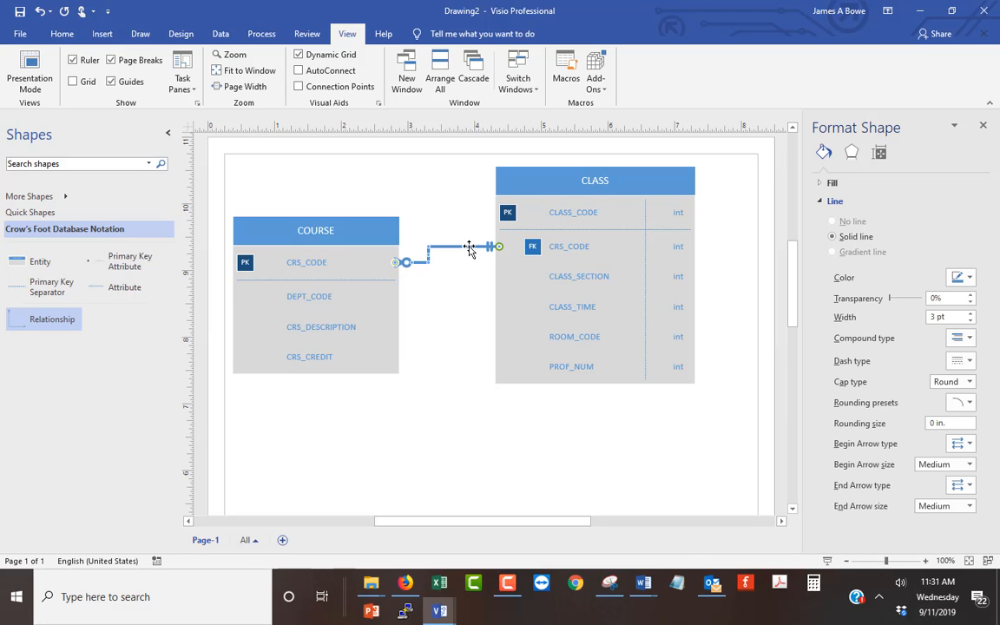
pyautogui.rightClick(468, 249)
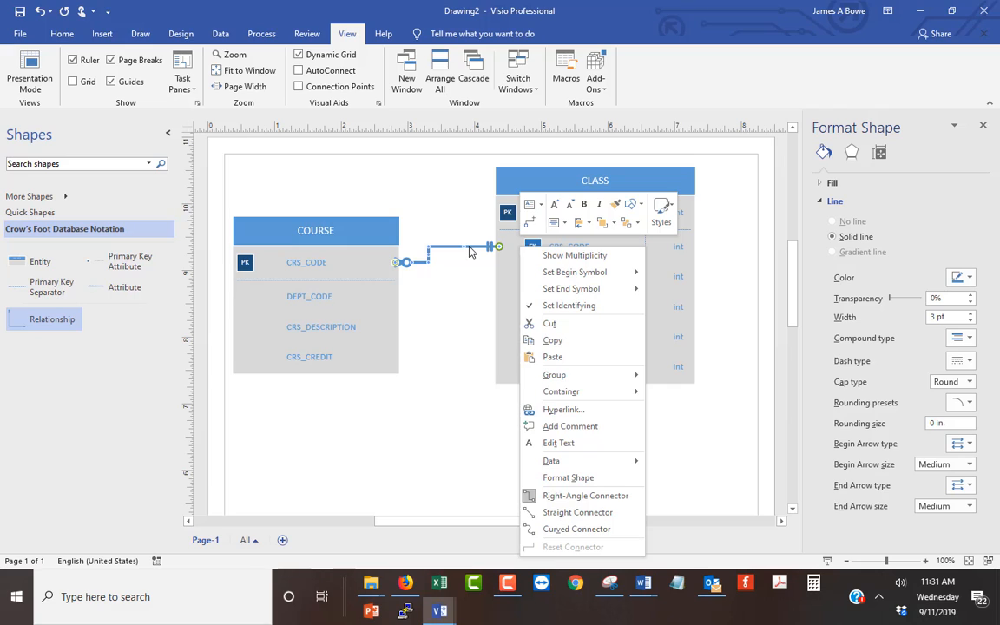
pyautogui.press('Escape')
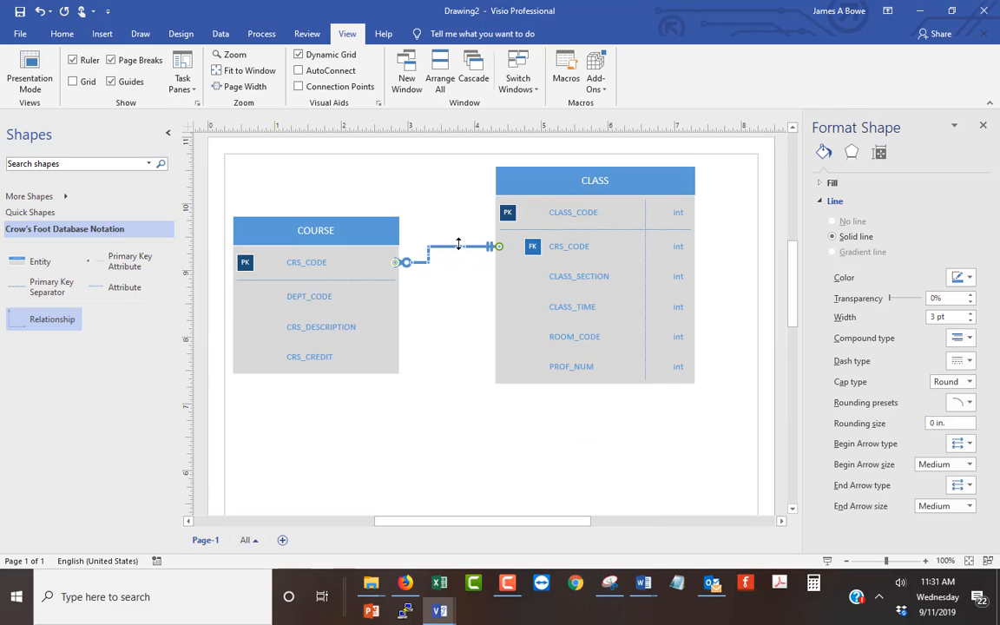
pyautogui.press('Escape')
# Step: Set the end symbol of the relationship, at the CLASS entity, to "1 or more"
pyautogui.click(458, 246)
pyautogui.rightClick(460, 250)
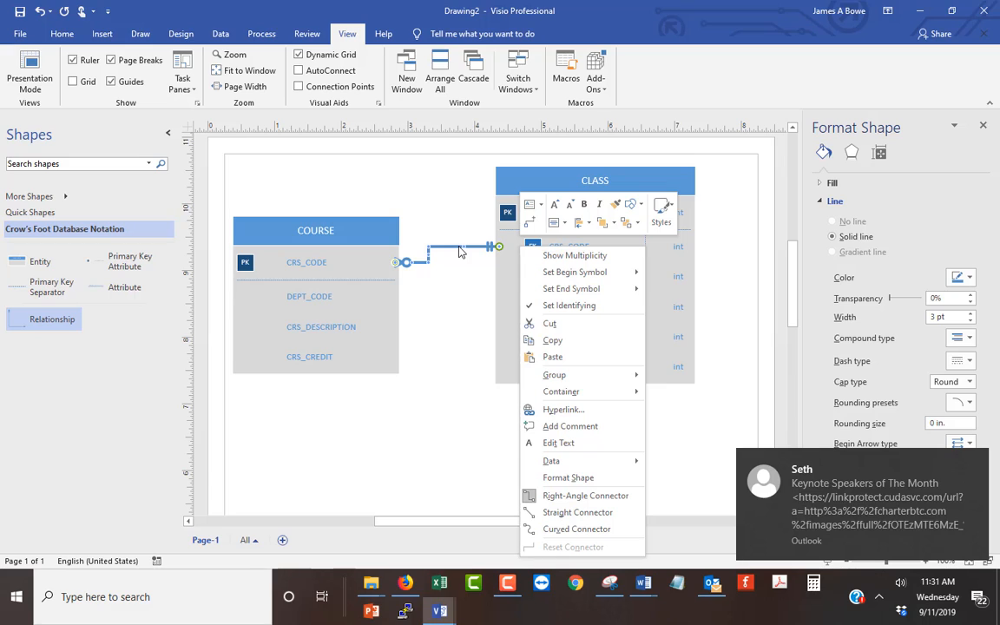
pyautogui.moveTo(597, 293)
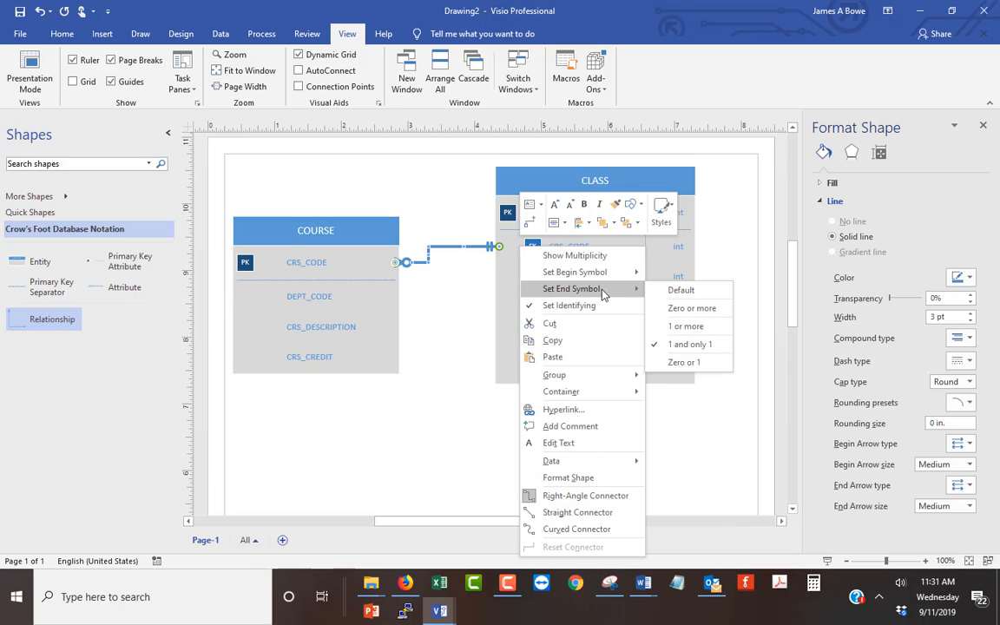
pyautogui.click(688, 328)
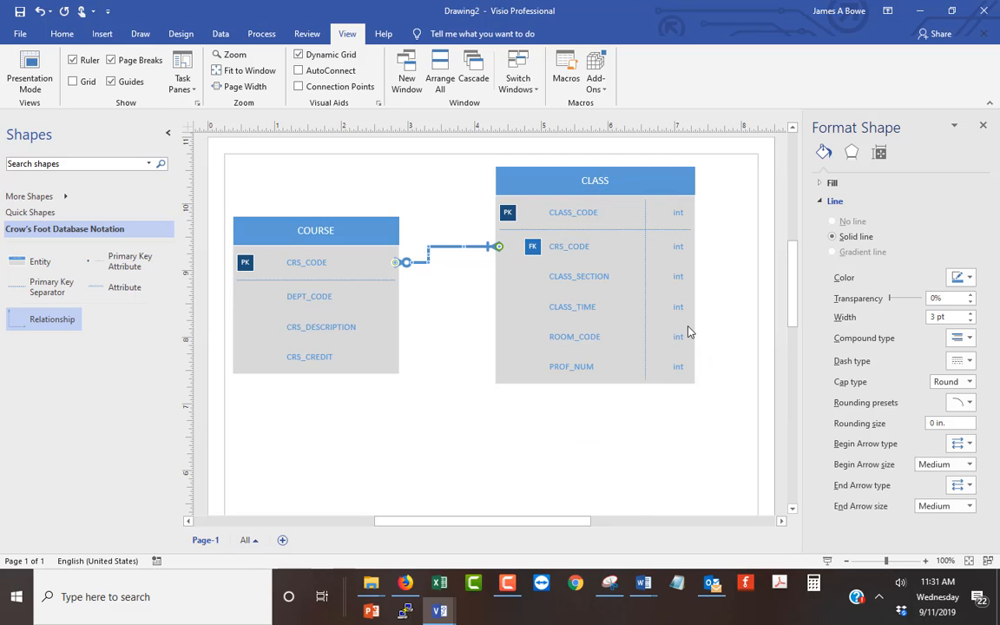
# Step: Set the begin symbol of the relationship, at the COURSE entity, to "1 and only 1"
pyautogui.rightClick(415, 263)
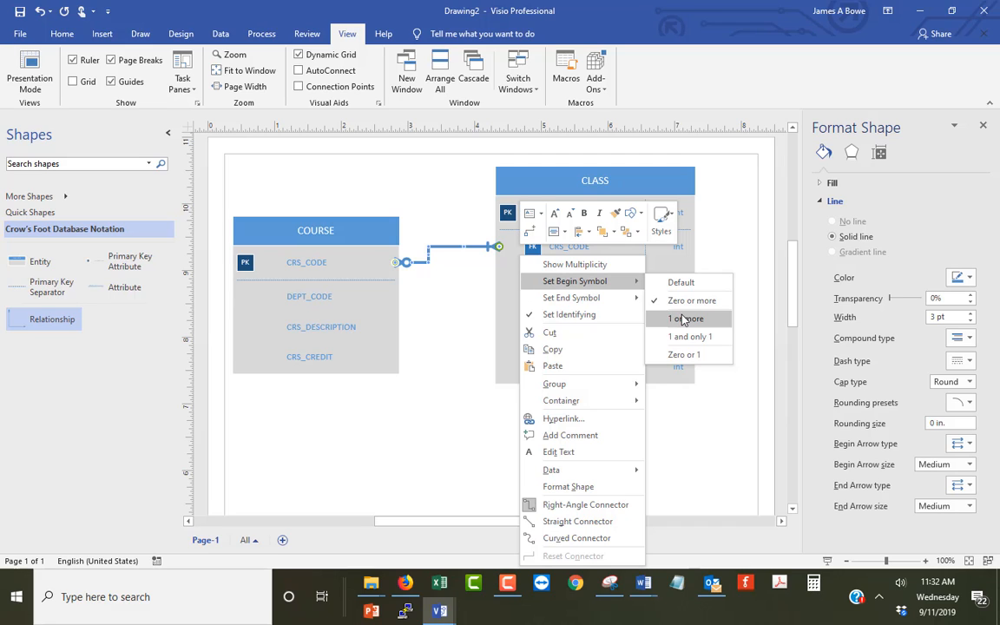
pyautogui.click(688, 337)
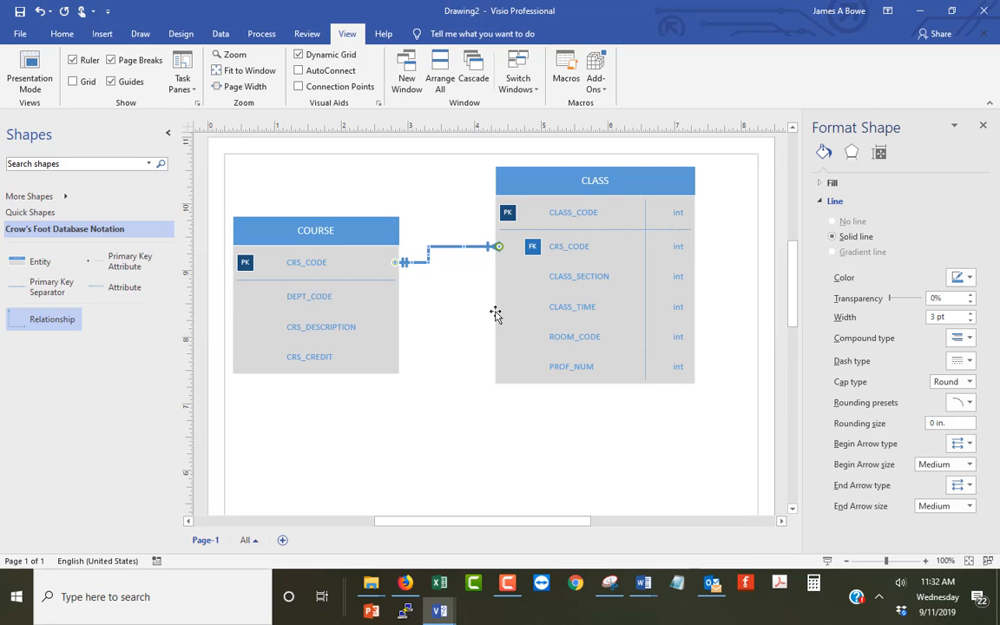
pyautogui.click(446, 309)
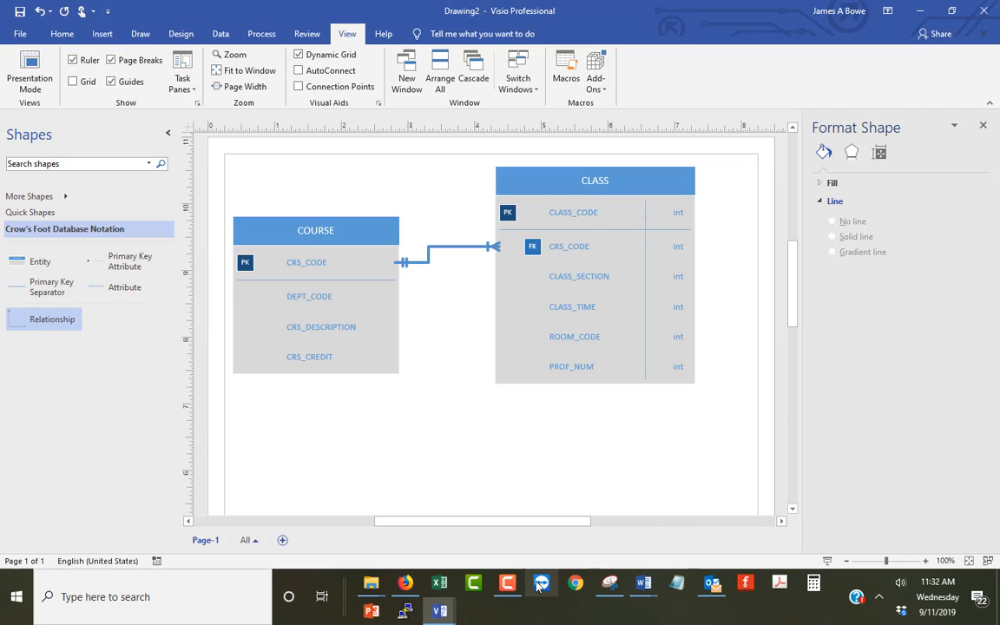
# Step: Bring up the reference diagram in Snipping Tool and position it clear of the relationship line to compare both diagrams
pyautogui.click(610, 588)
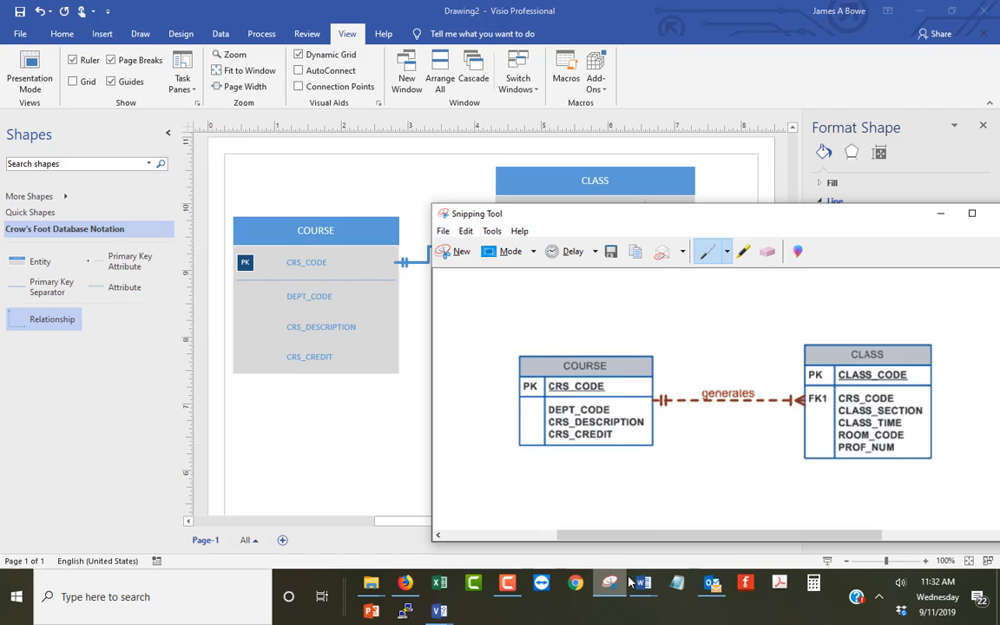
pyautogui.moveTo(607, 217); pyautogui.dragTo(755, 258)
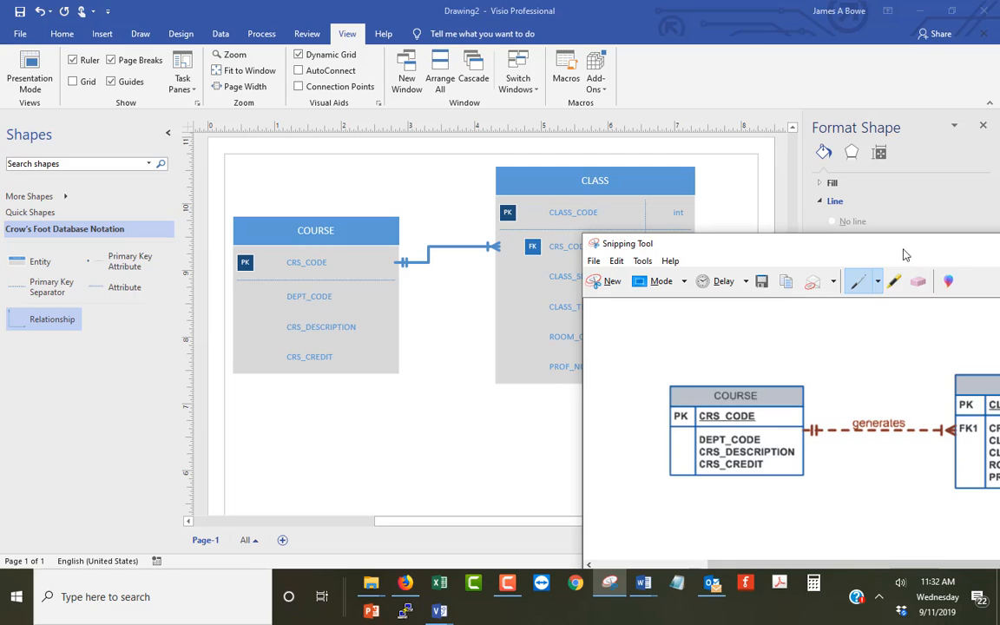
pyautogui.moveTo(903, 248); pyautogui.dragTo(861, 256)
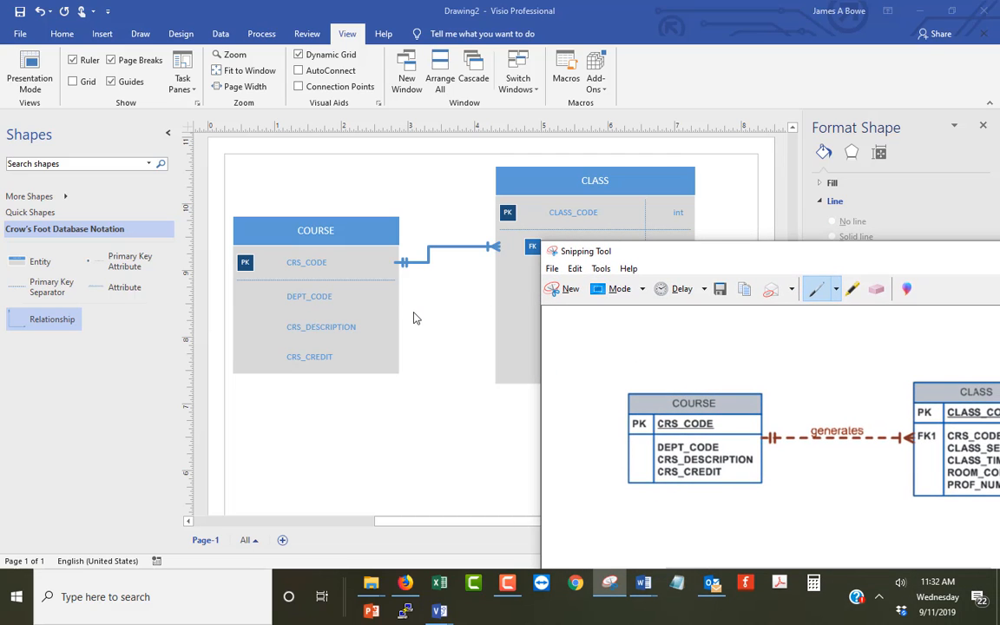